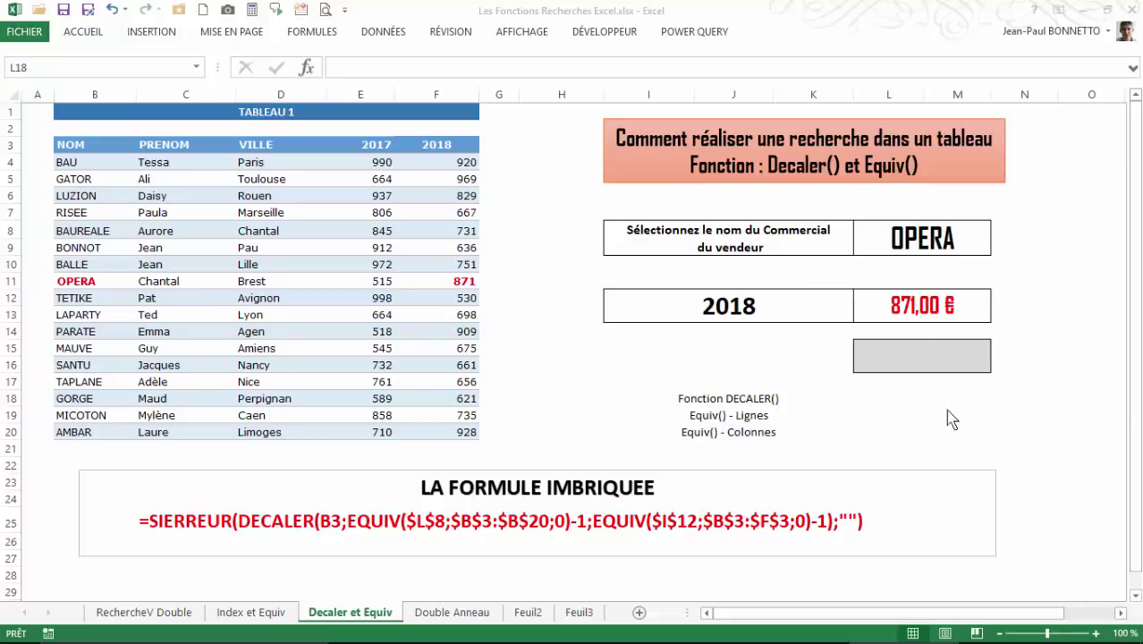
Enter the formula =DECALER(B3;0;0) in cell L18, beside the Fonction DECALER() label
{"action": "left_click", "coordinate": [746, 398]}
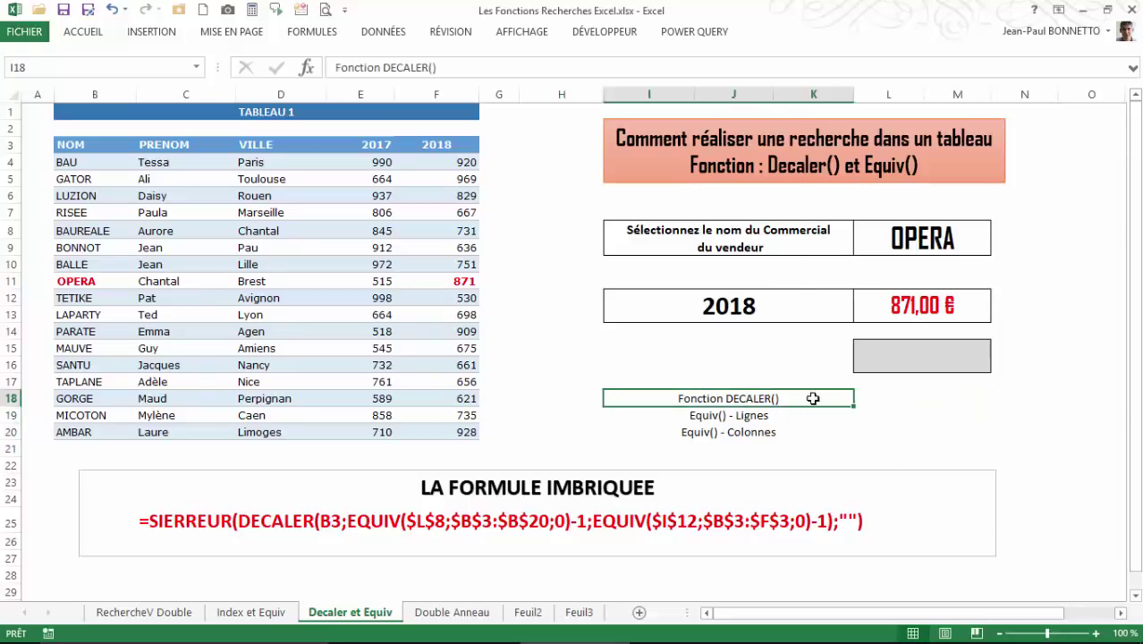
{"action": "left_click", "coordinate": [901, 404]}
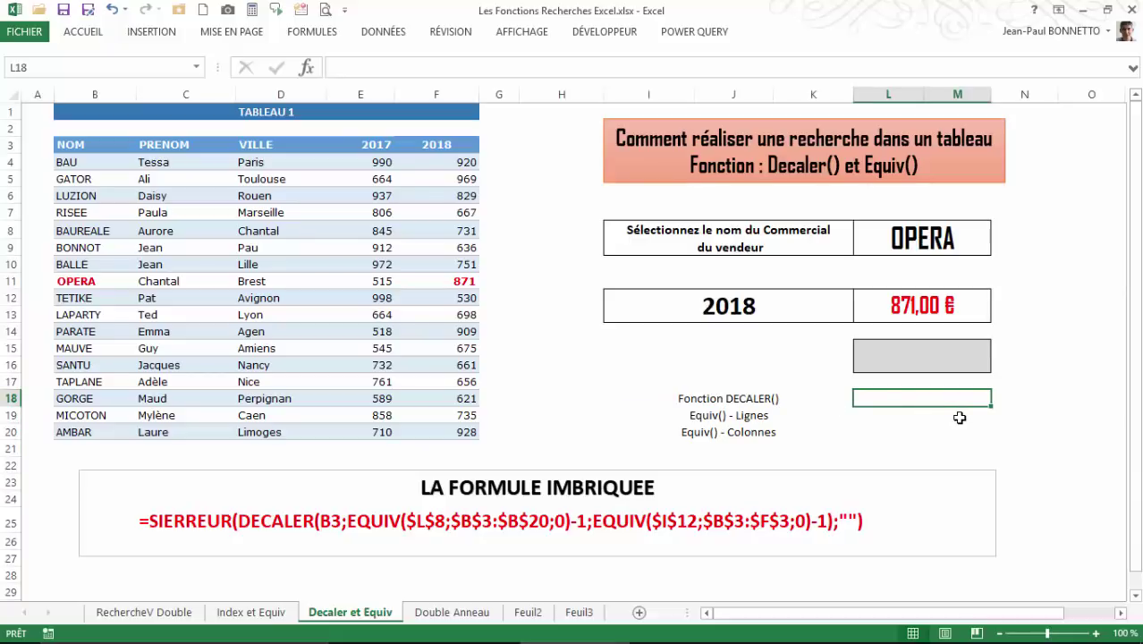
{"action": "type", "text": "=de"}
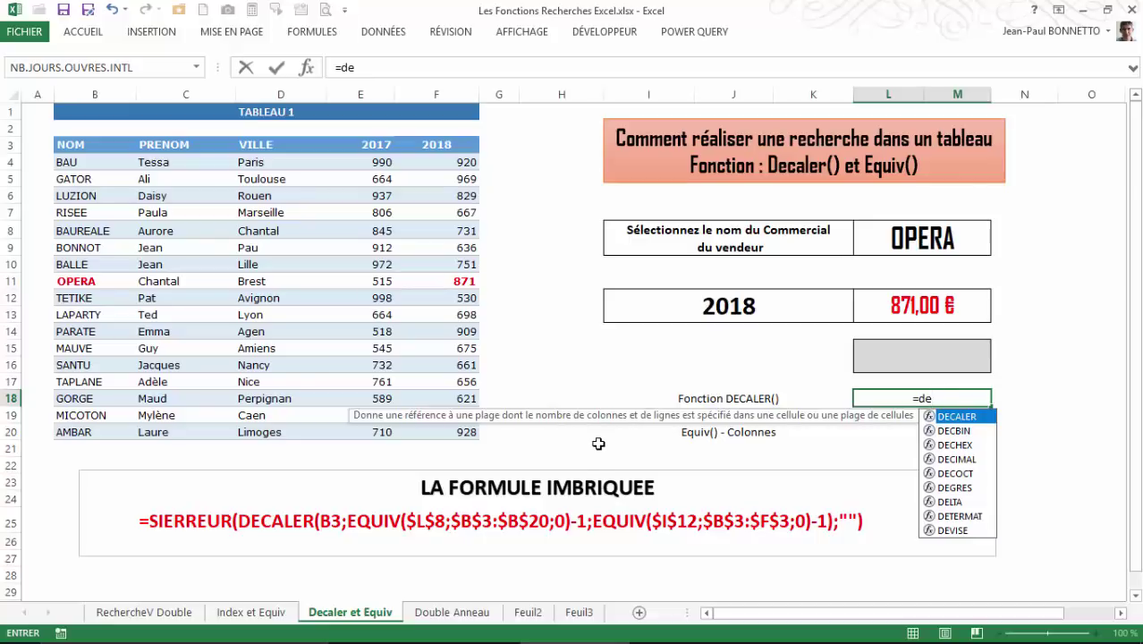
{"action": "double_click", "coordinate": [969, 416]}
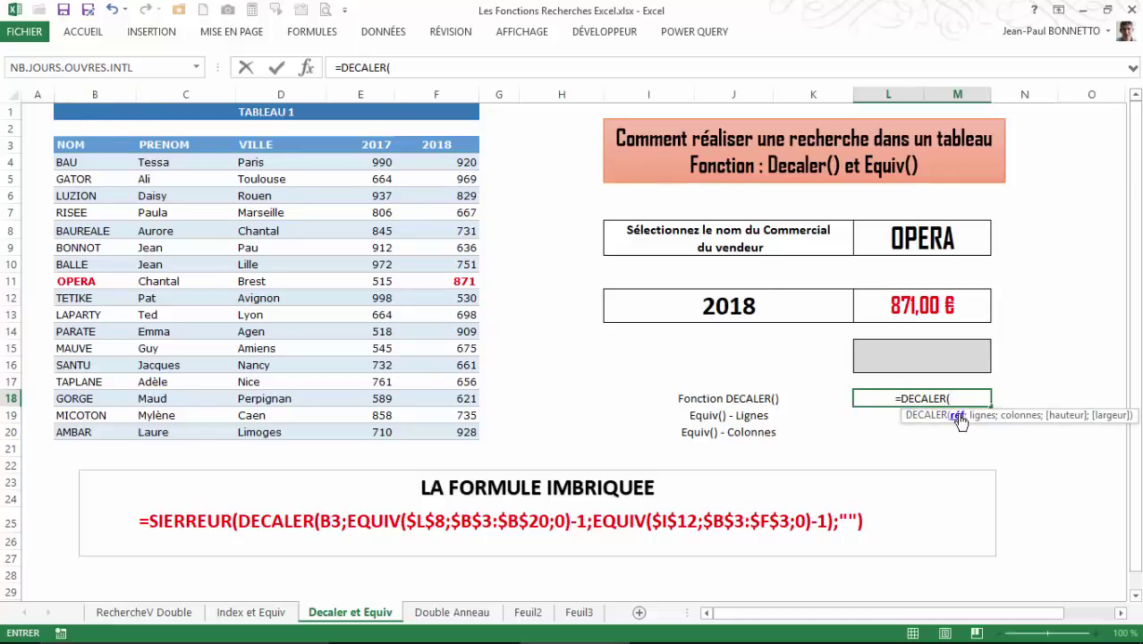
{"action": "left_click", "coordinate": [94, 149]}
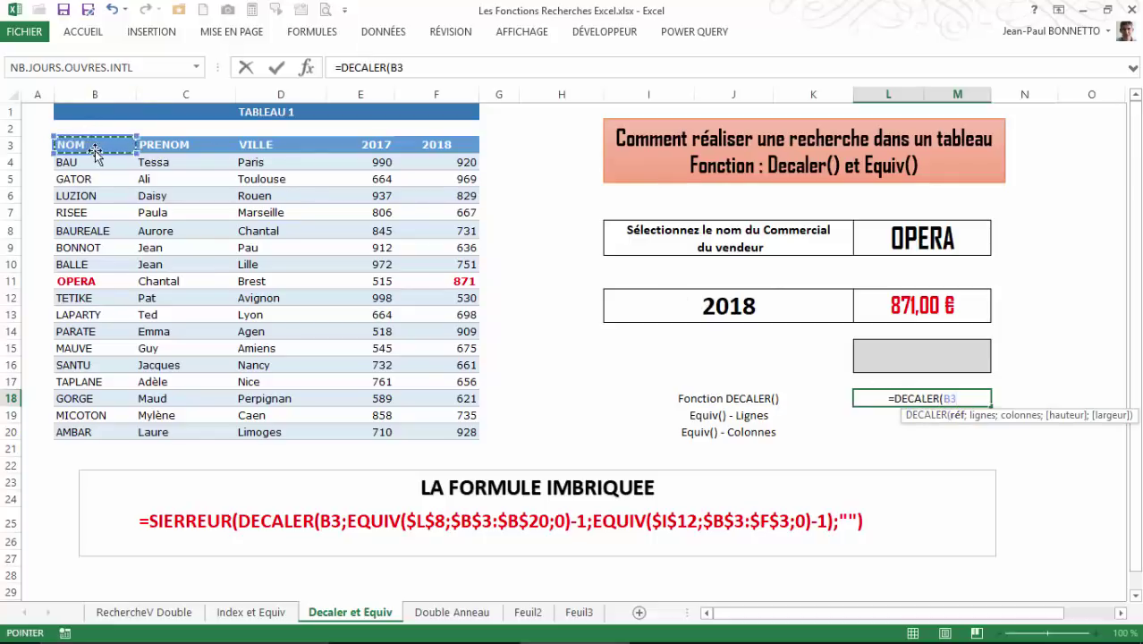
{"action": "type", "text": ";"}
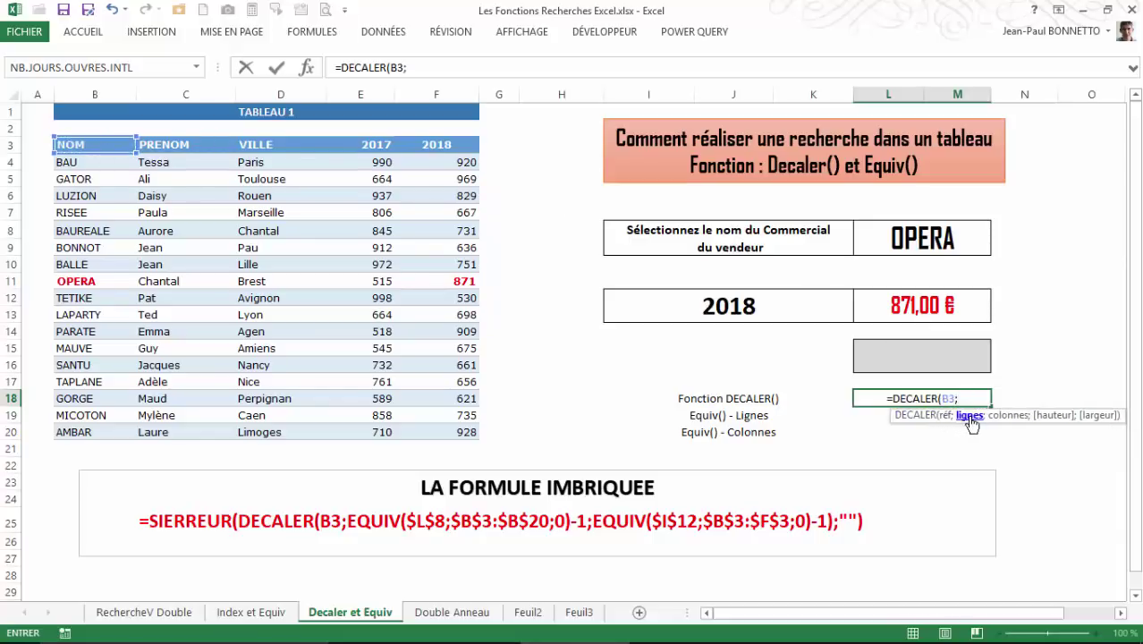
{"action": "type", "text": "0;"}
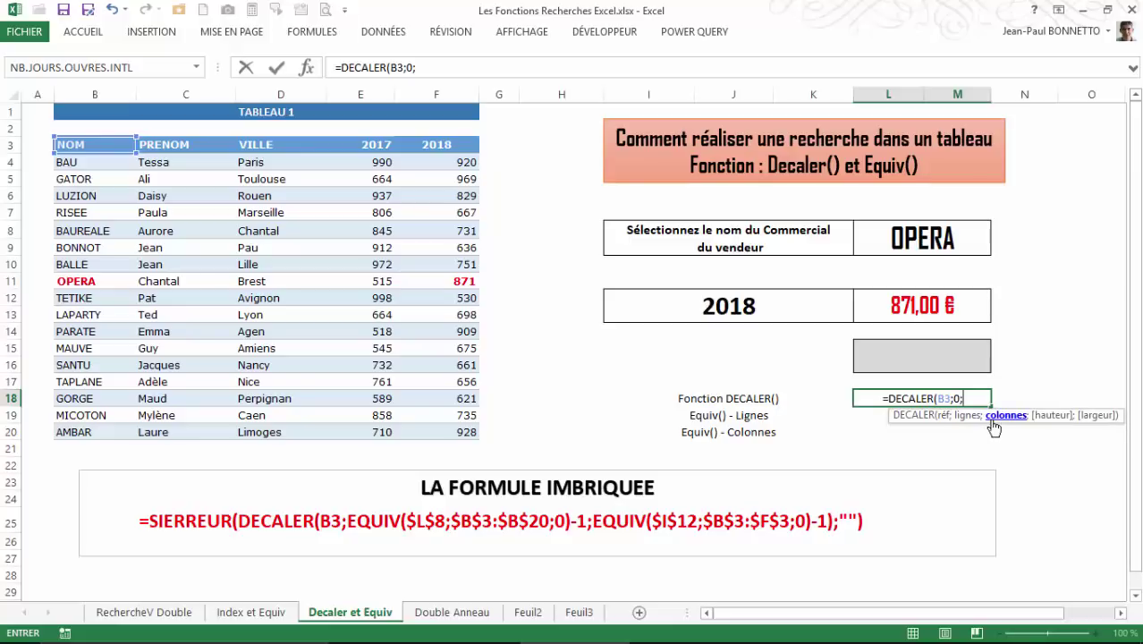
{"action": "type", "text": "0)"}
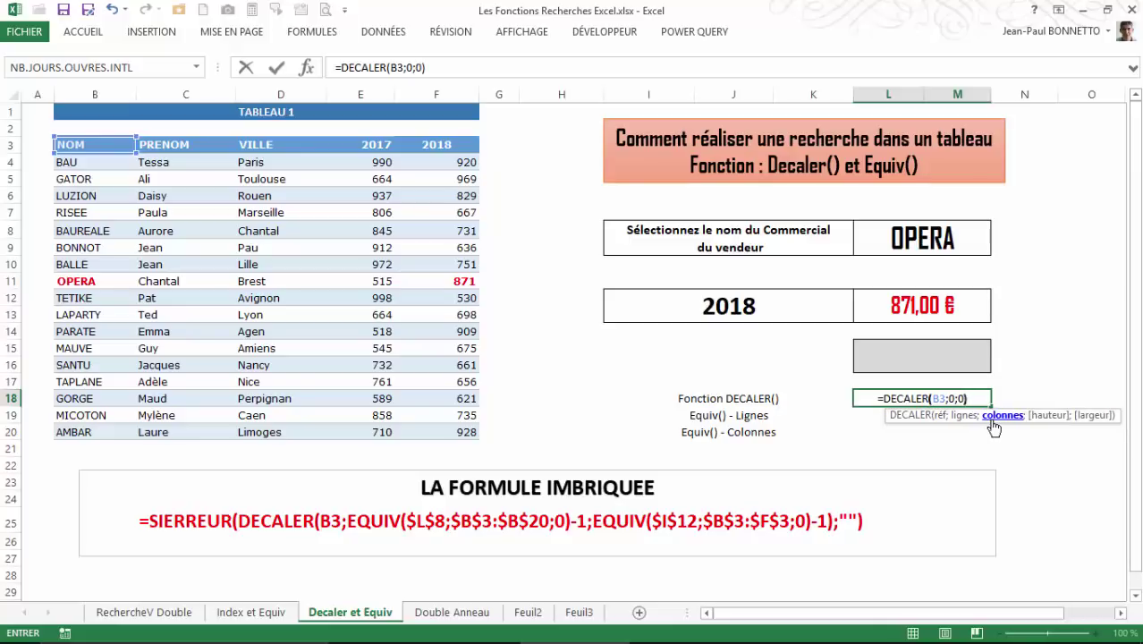
{"action": "key", "text": "Return"}
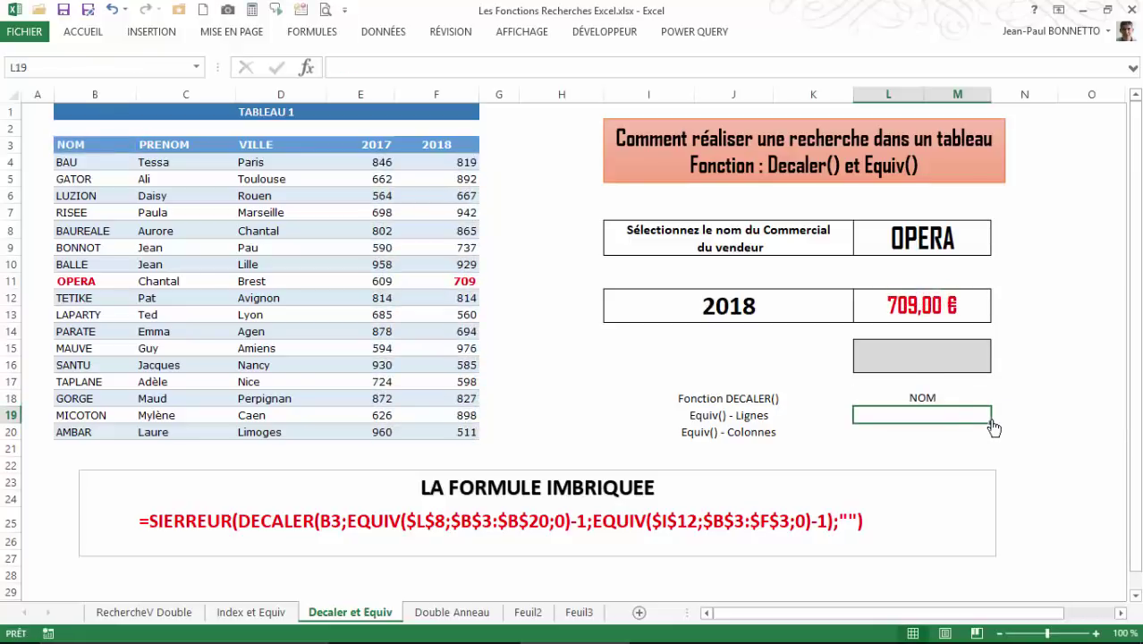
Set the row offset of the DECALER formula in L18 to 1 and compare the result with cells B3 and B4
{"action": "left_click", "coordinate": [930, 397]}
{"action": "left_click", "coordinate": [89, 144]}
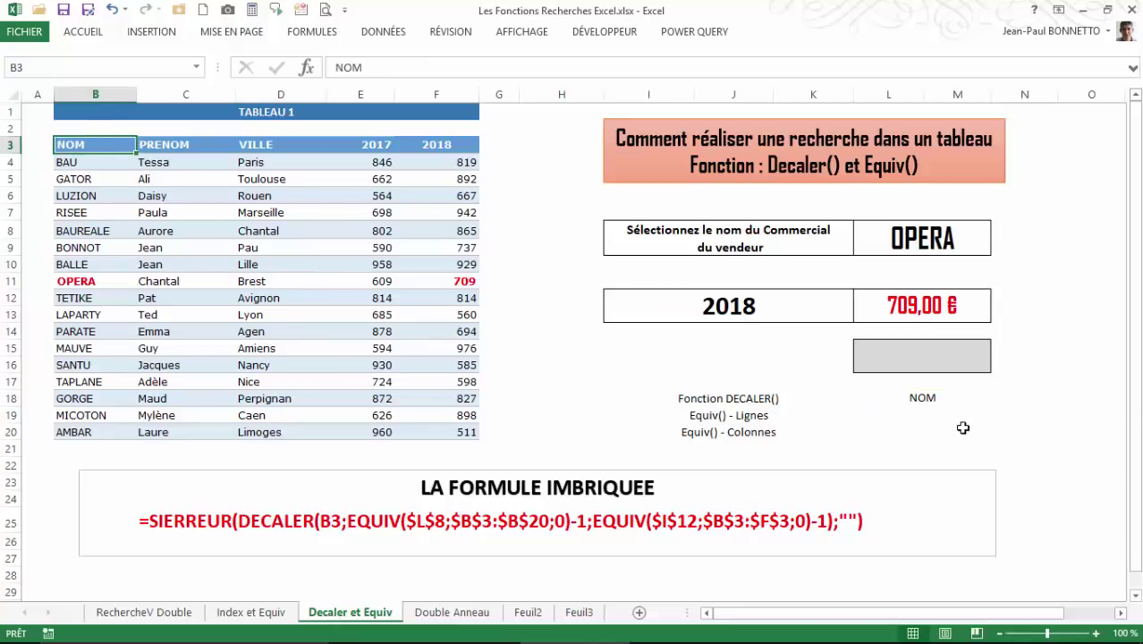
{"action": "left_click", "coordinate": [921, 398]}
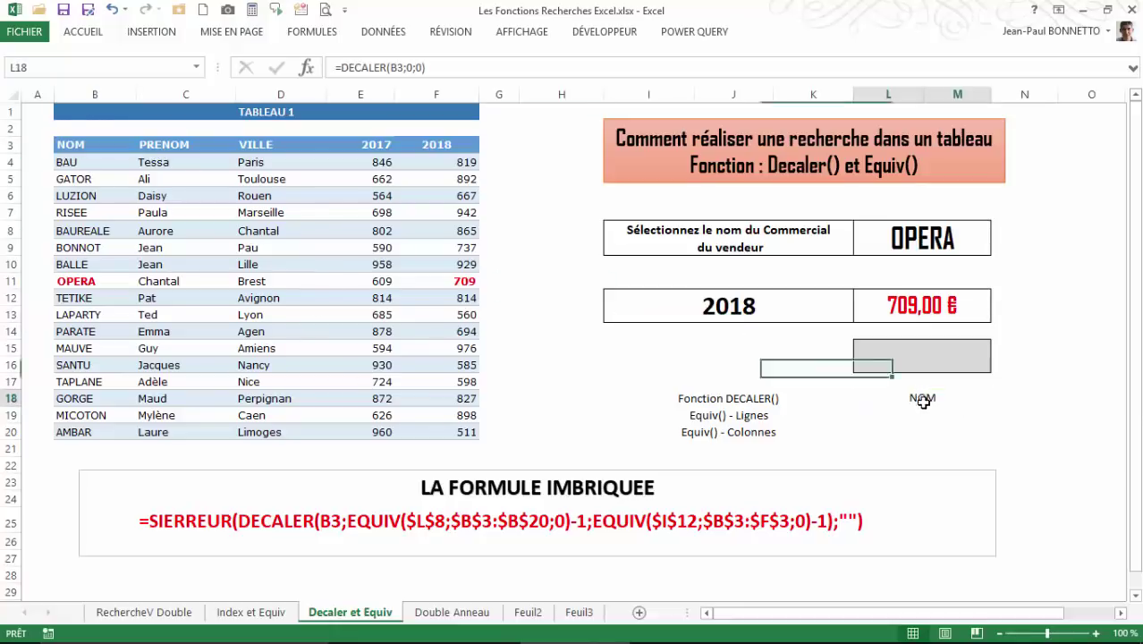
{"action": "left_click", "coordinate": [409, 68]}
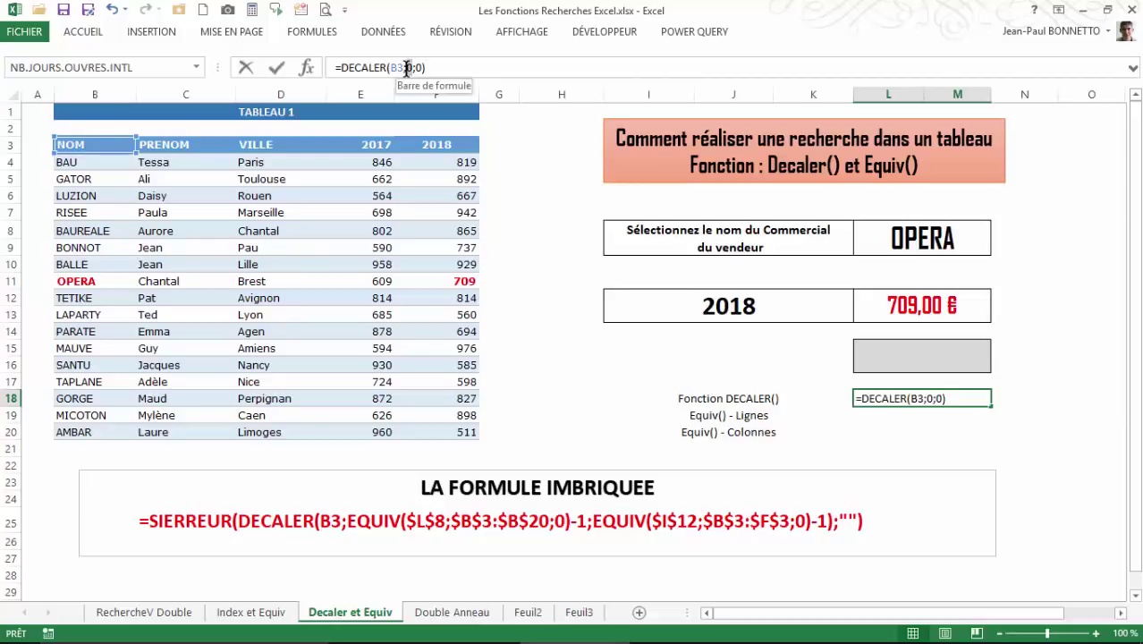
{"action": "key", "text": "ctrl+Return"}
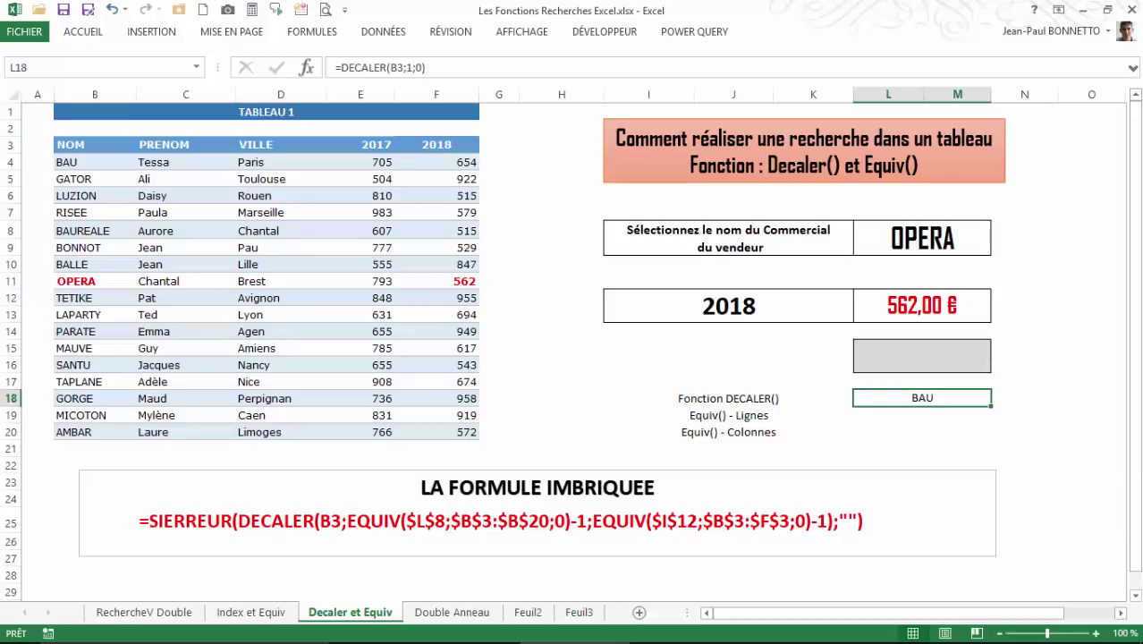
{"action": "left_click", "coordinate": [72, 162]}
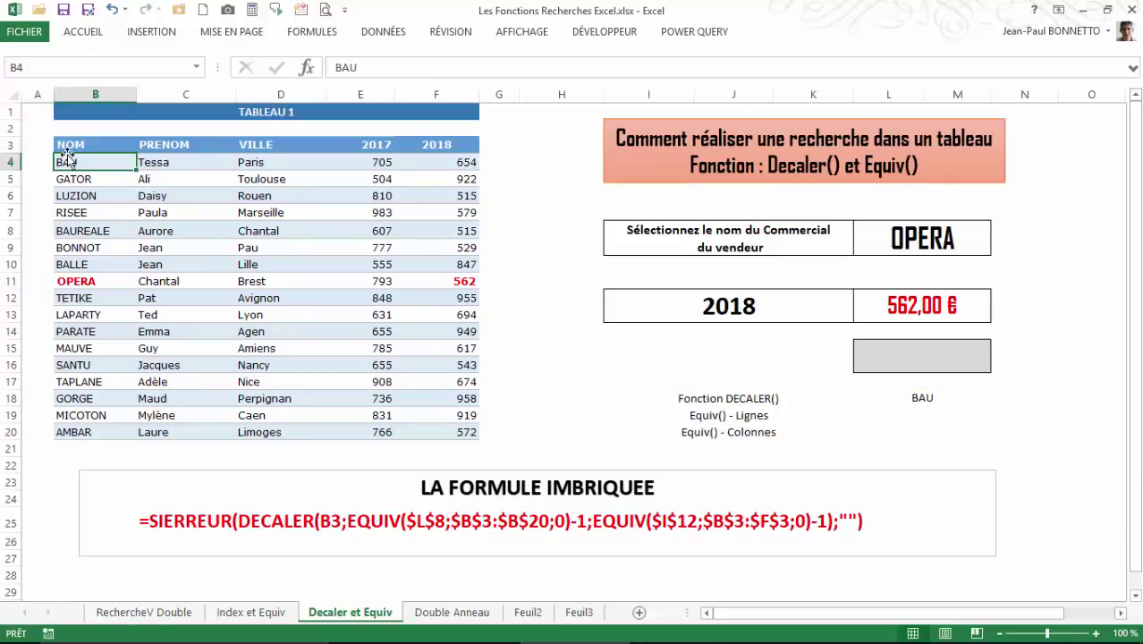
{"action": "left_click", "coordinate": [68, 149]}
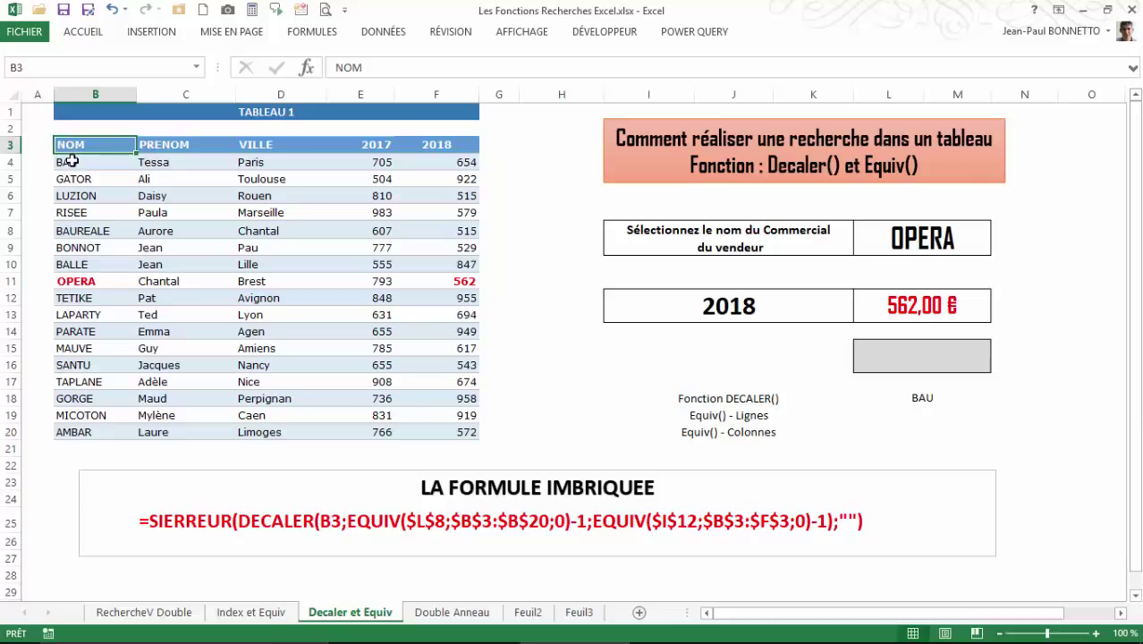
{"action": "left_click", "coordinate": [72, 161]}
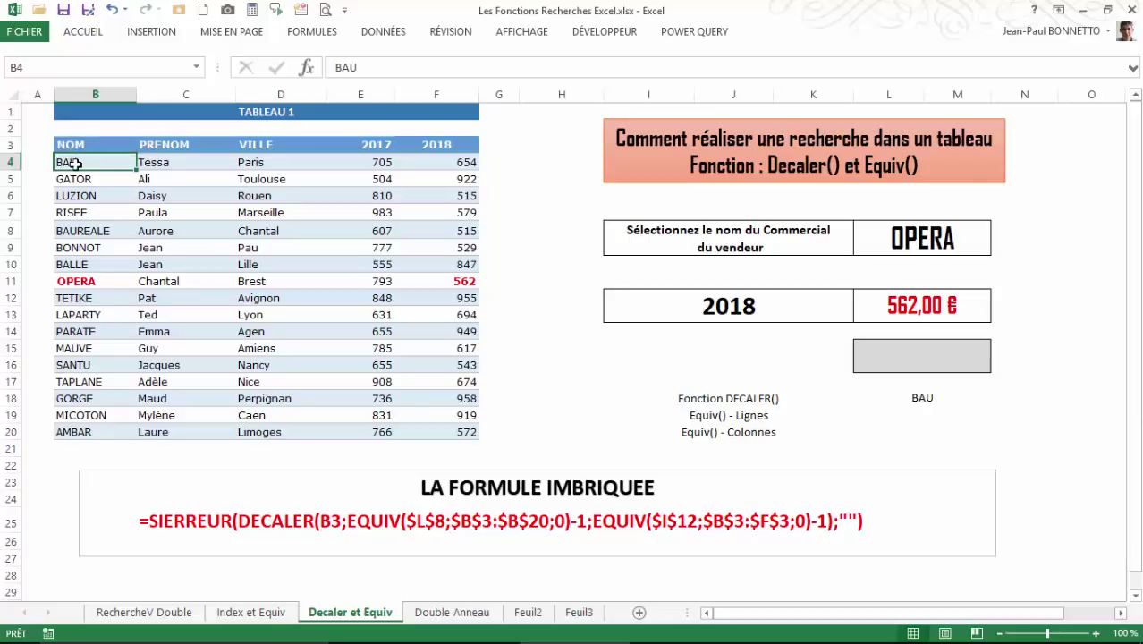
Set the column offset of the DECALER formula in L18 to 1 and trace the shift from B3 to C4
{"action": "left_click", "coordinate": [918, 395]}
{"action": "left_click", "coordinate": [421, 71]}
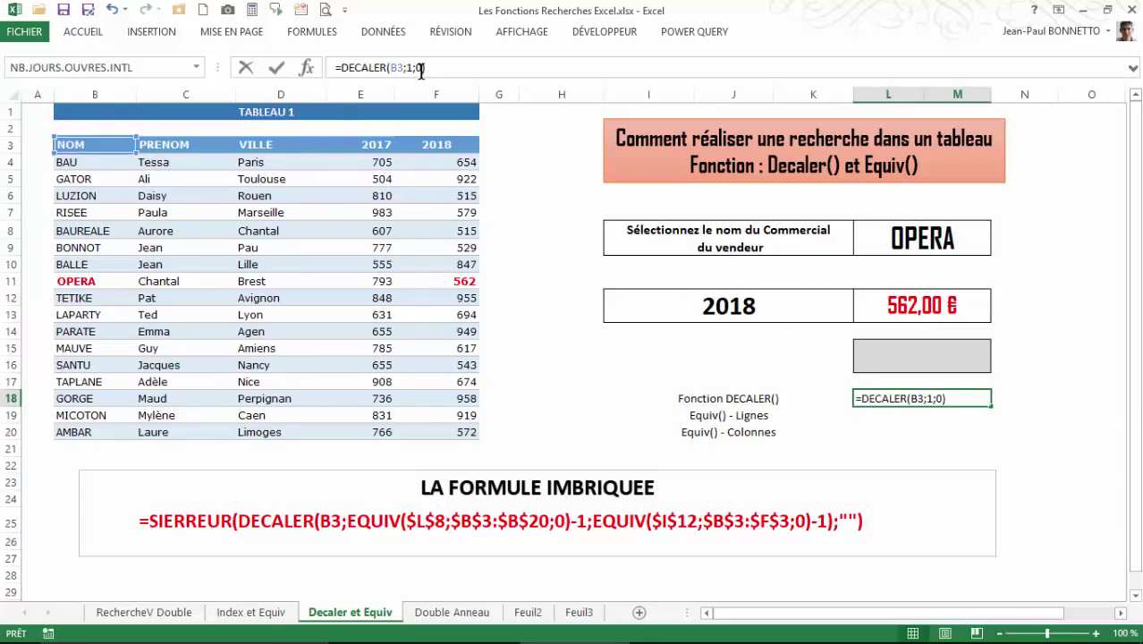
{"action": "left_click_drag", "start_coordinate": [418, 72], "coordinate": [416, 71]}
{"action": "type", "text": "1"}
{"action": "key", "text": "Return"}
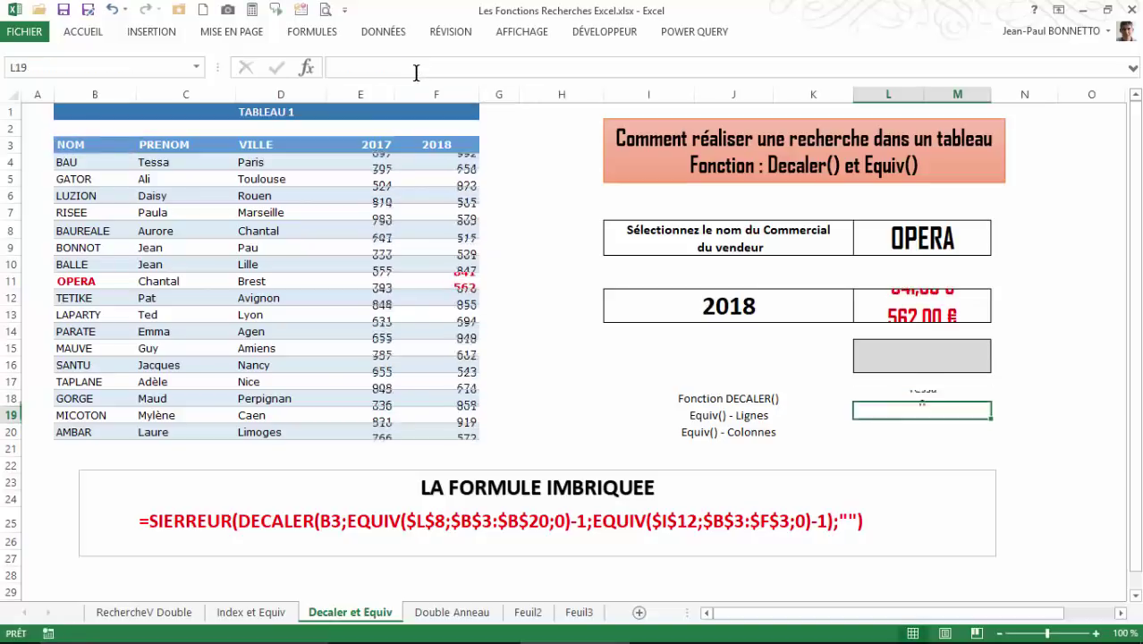
{"action": "left_click", "coordinate": [898, 397]}
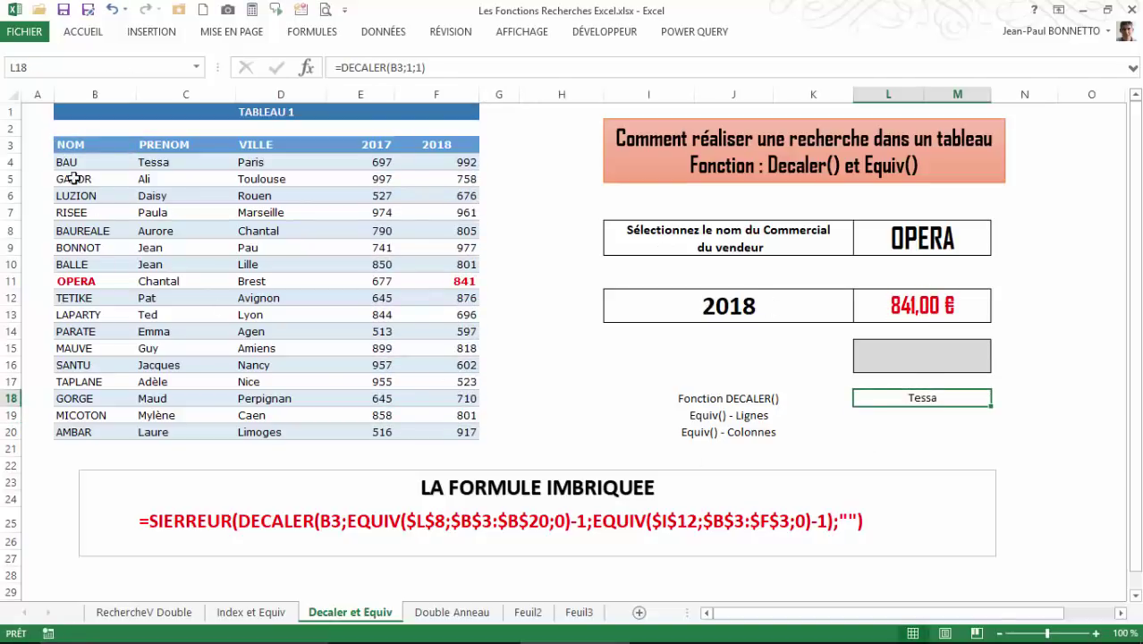
{"action": "left_click", "coordinate": [74, 143]}
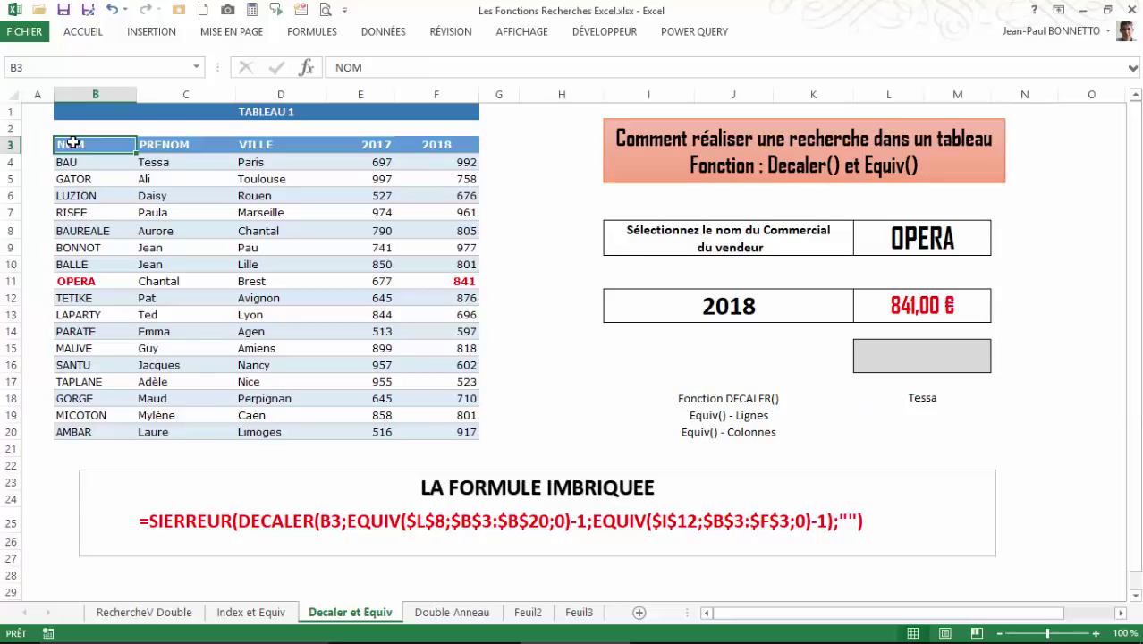
{"action": "key", "text": "Down"}
{"action": "key", "text": "Right"}
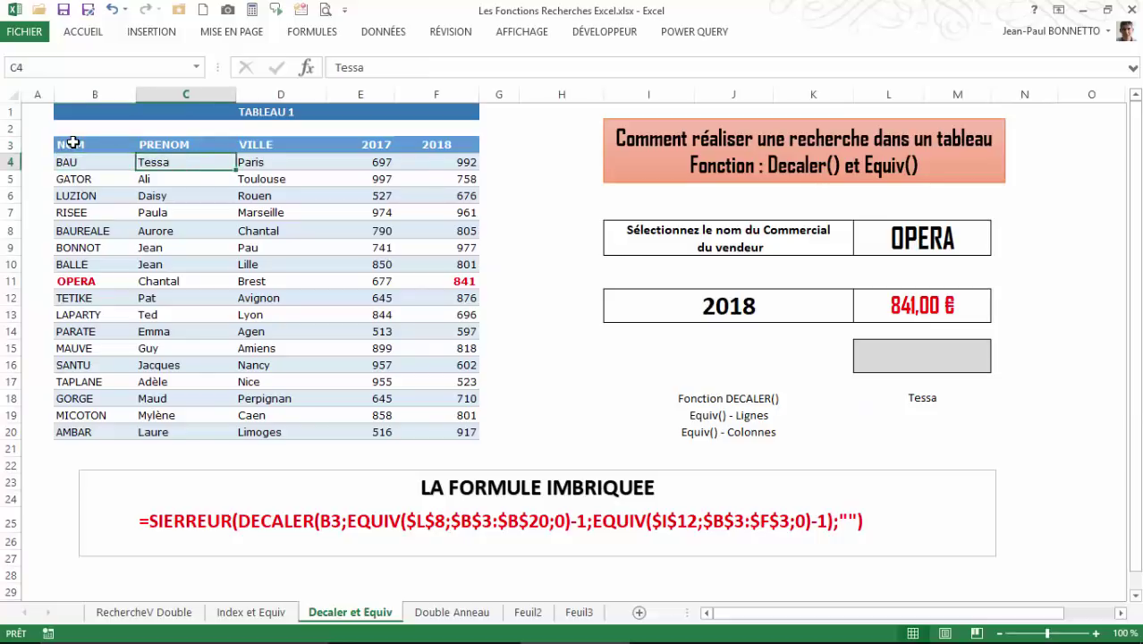
Reset both the row and column offsets of the DECALER formula in L18 to 0
{"action": "left_click", "coordinate": [925, 397]}
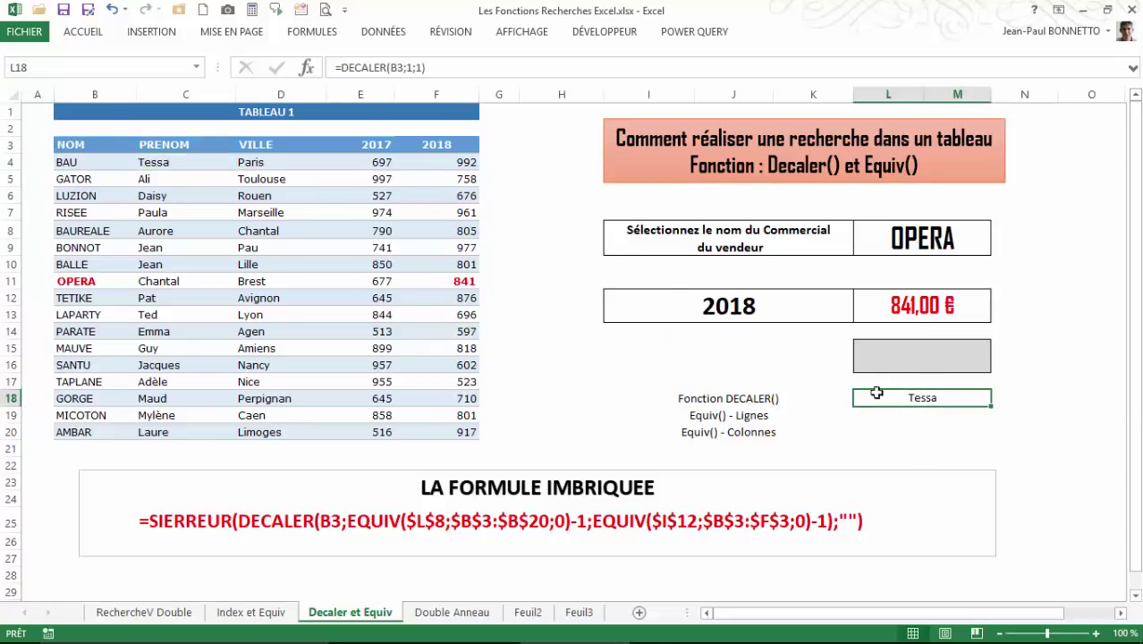
{"action": "double_click", "coordinate": [408, 68]}
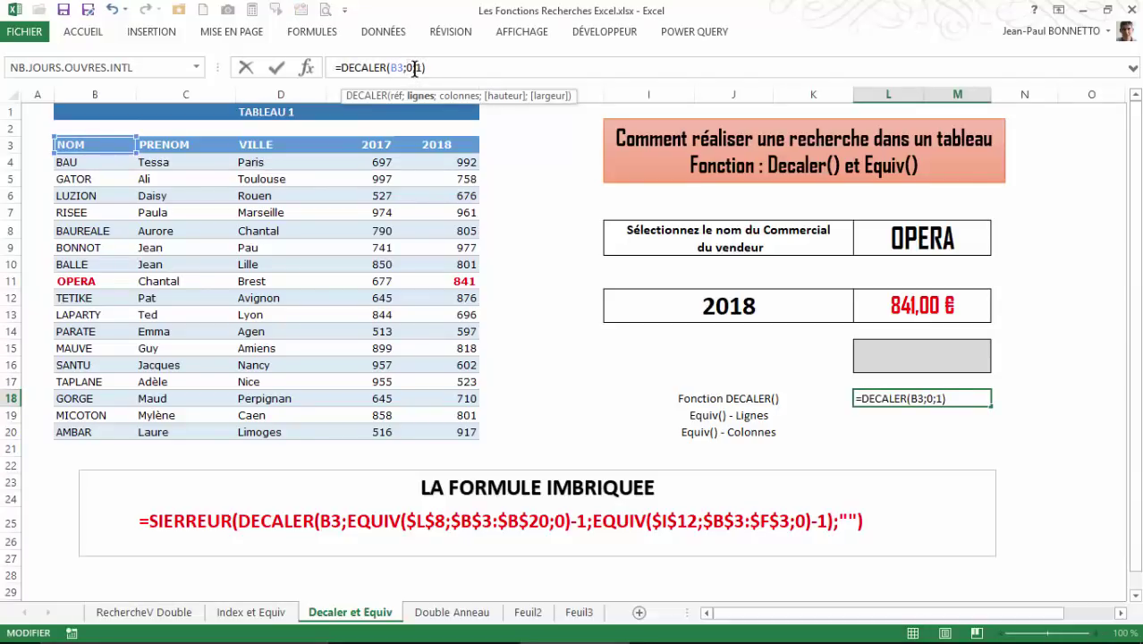
{"action": "double_click", "coordinate": [416, 69]}
{"action": "type", "text": "0"}
{"action": "key", "text": "Return"}
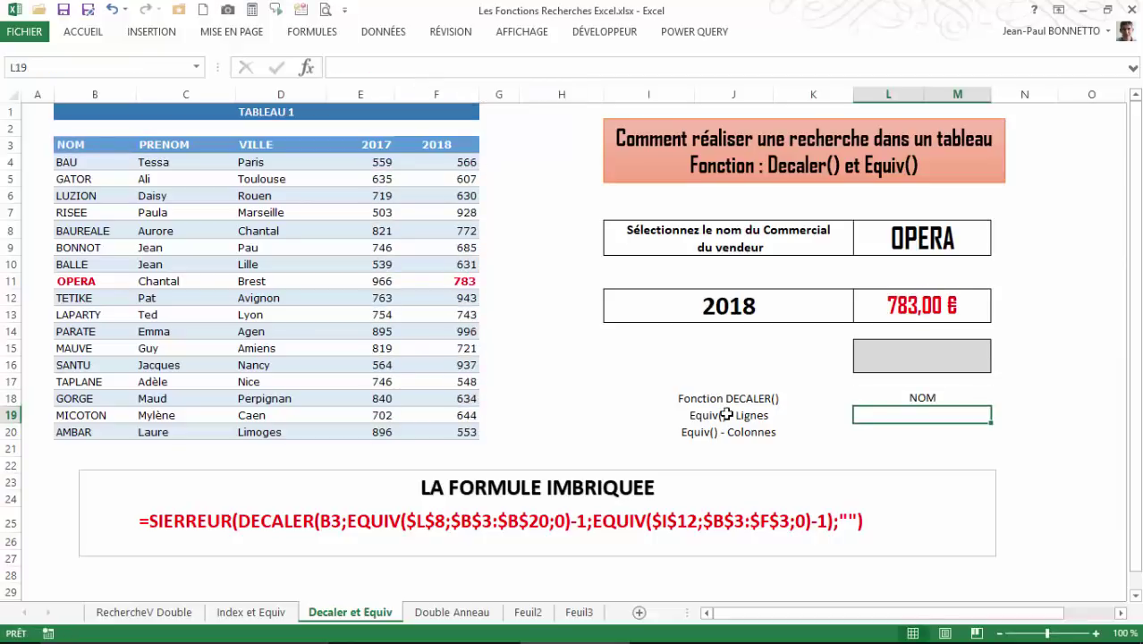
Enter =EQUIV(L8;B3:B20;0) in cell L19 to find the selected salesperson's row position by exact match
{"action": "left_click", "coordinate": [726, 414]}
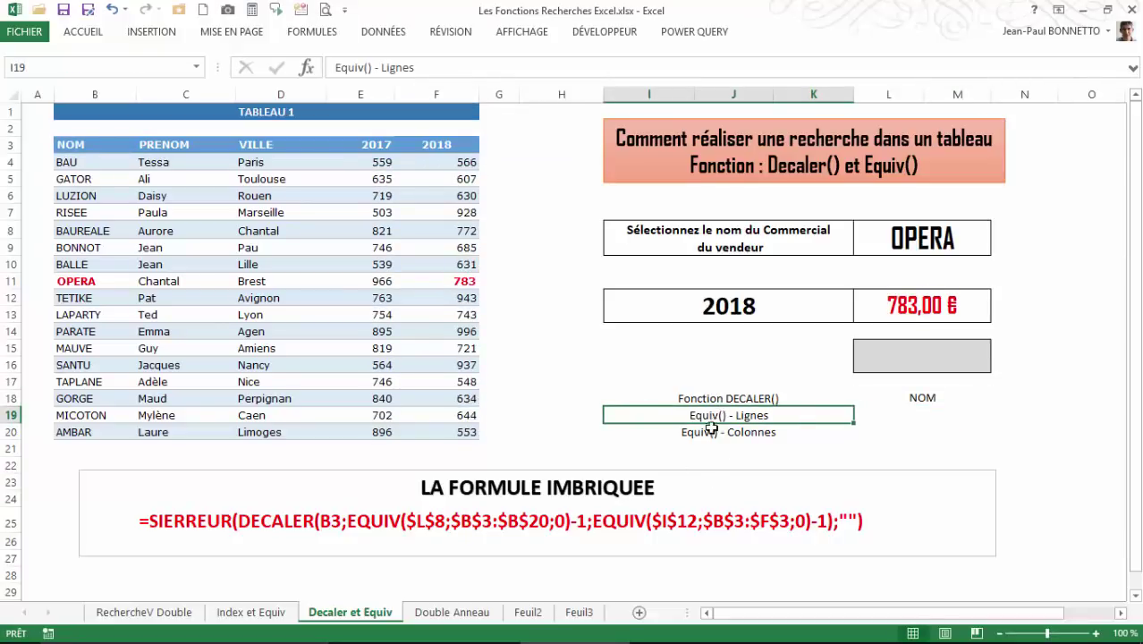
{"action": "left_click", "coordinate": [921, 422]}
{"action": "type", "text": "=eq"}
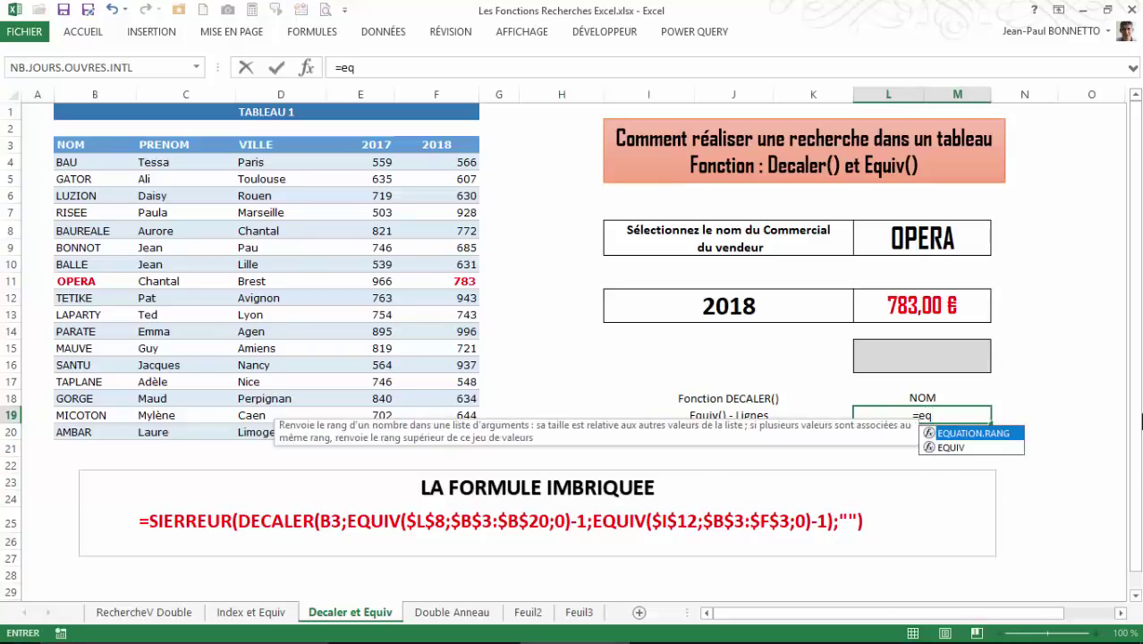
{"action": "left_click", "coordinate": [955, 448]}
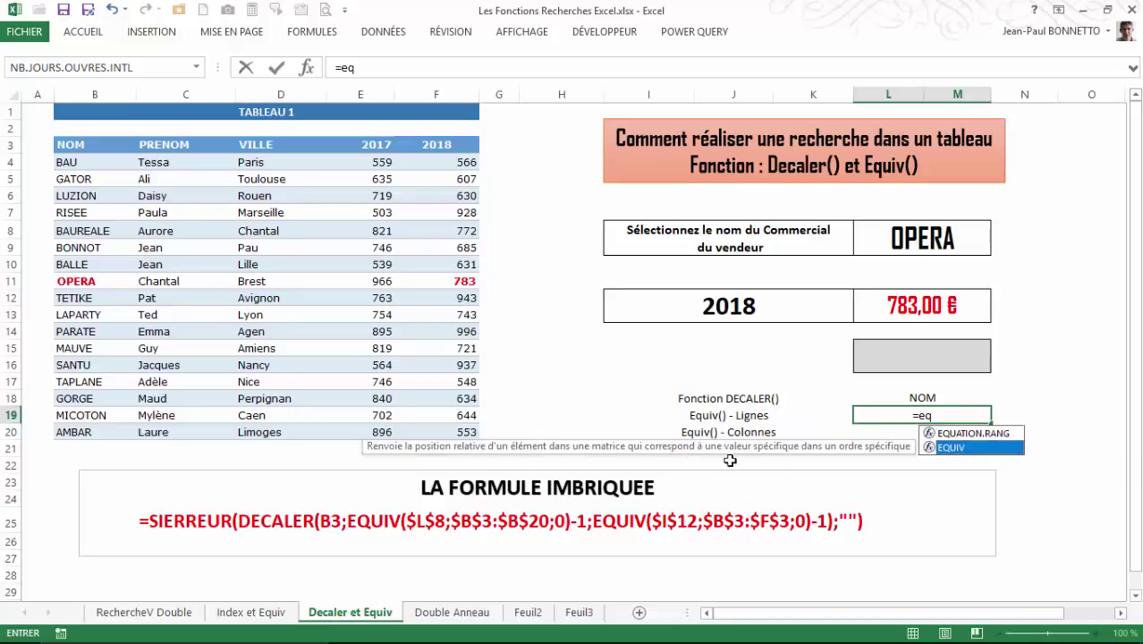
{"action": "double_click", "coordinate": [954, 447]}
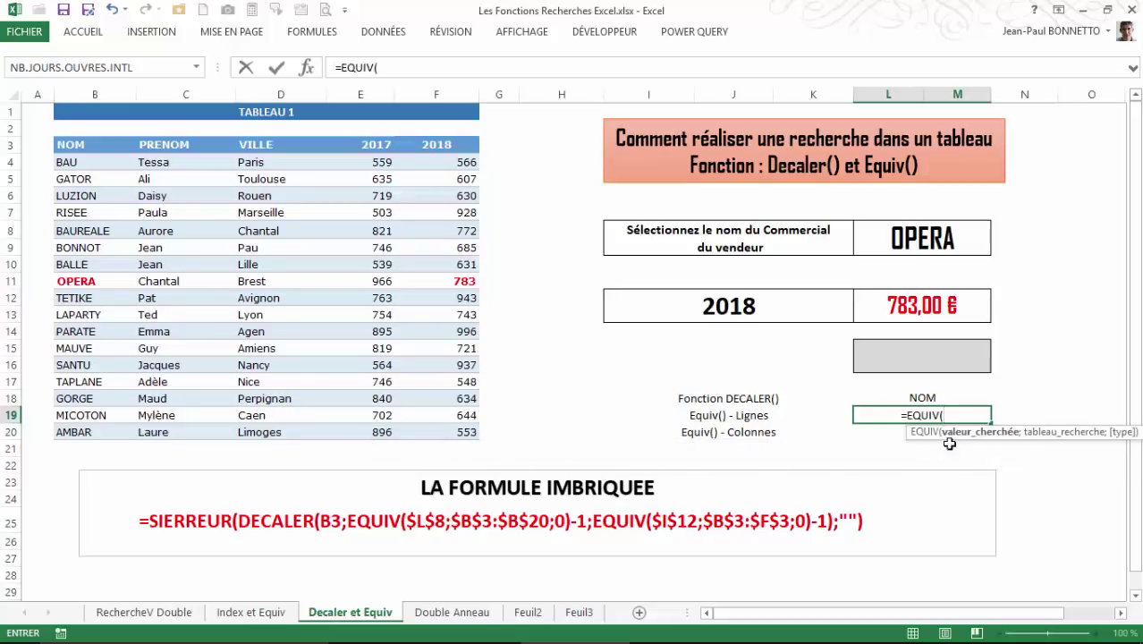
{"action": "left_click", "coordinate": [908, 238]}
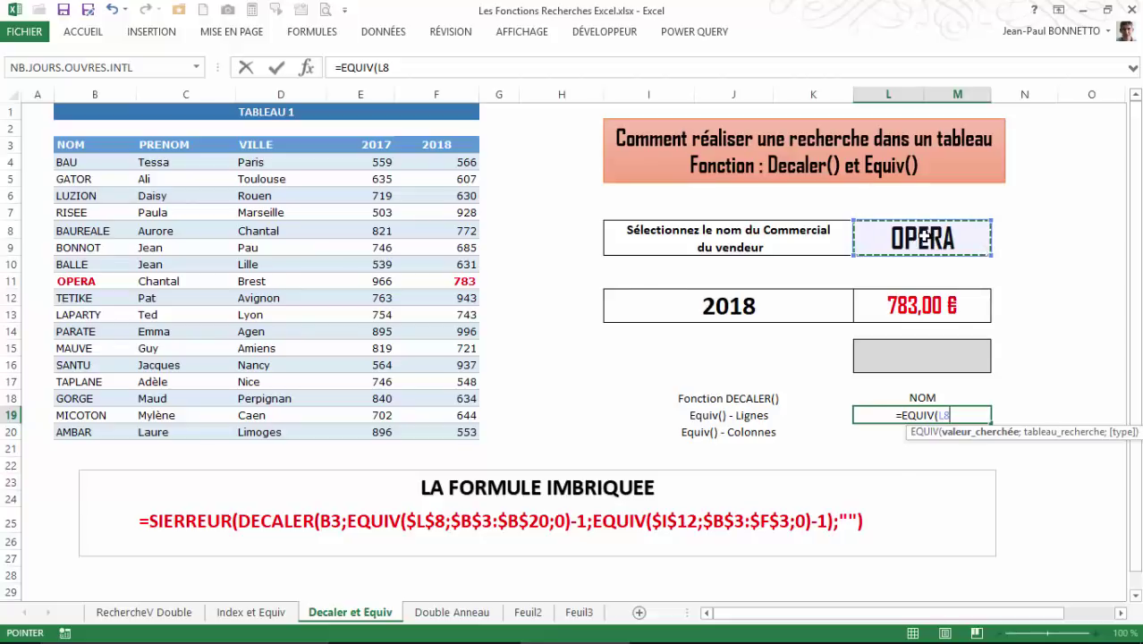
{"action": "type", "text": ";"}
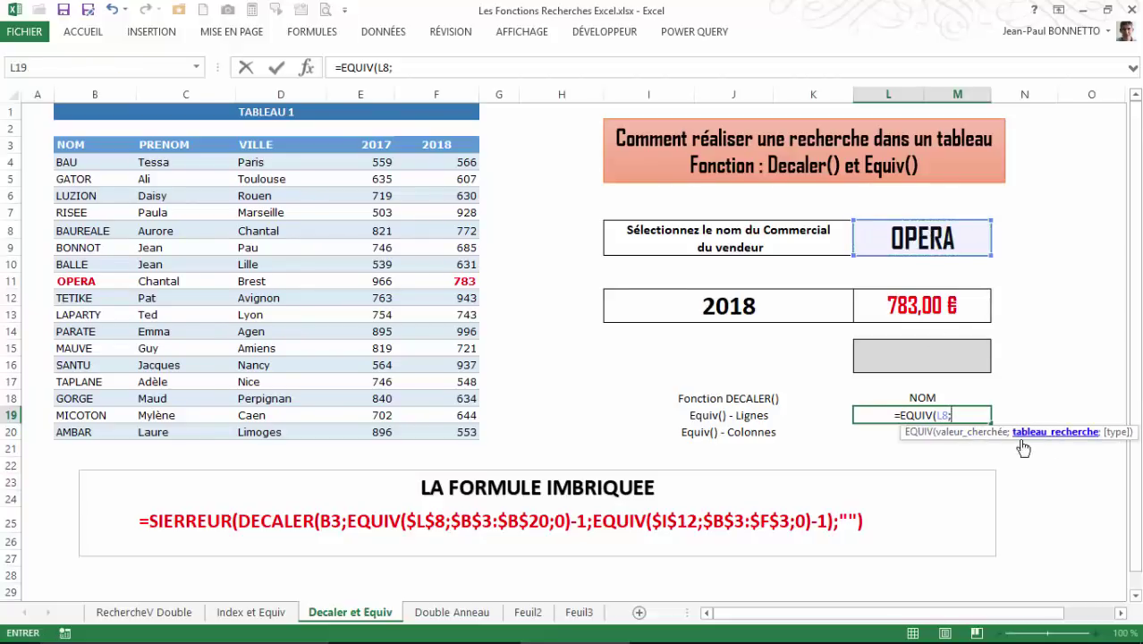
{"action": "left_click_drag", "start_coordinate": [72, 147], "coordinate": [92, 437]}
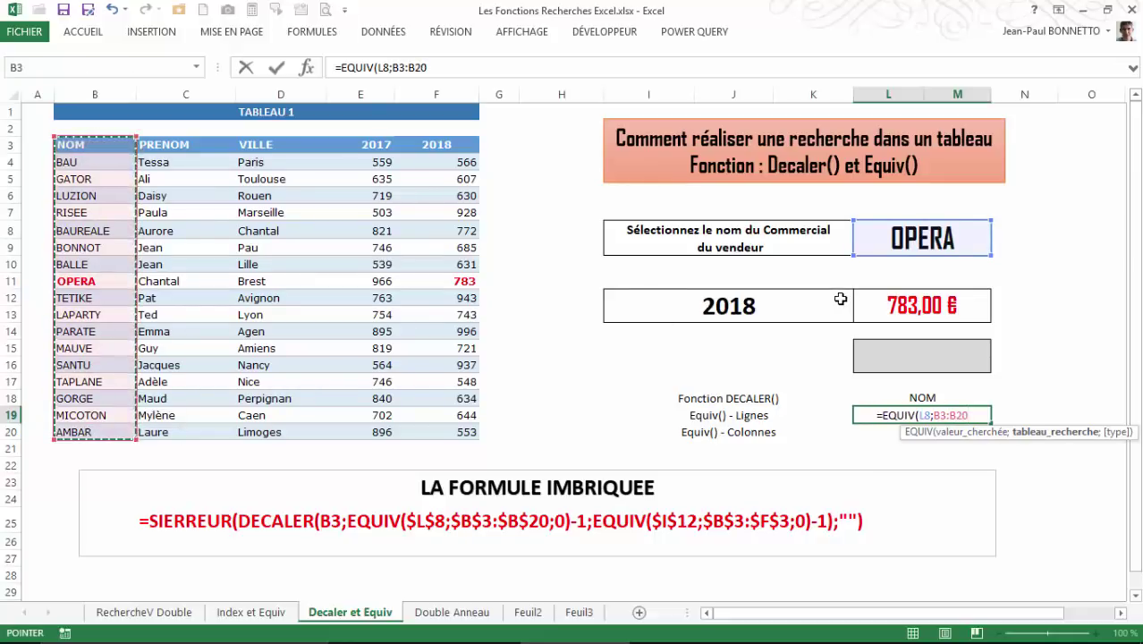
{"action": "type", "text": ";"}
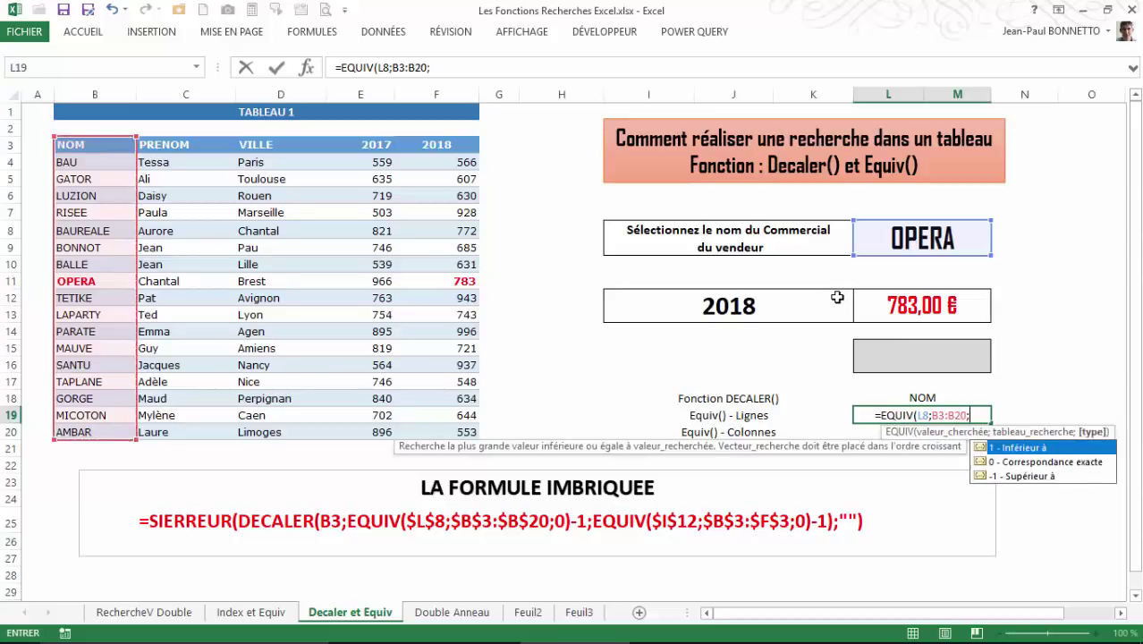
{"action": "double_click", "coordinate": [1019, 461]}
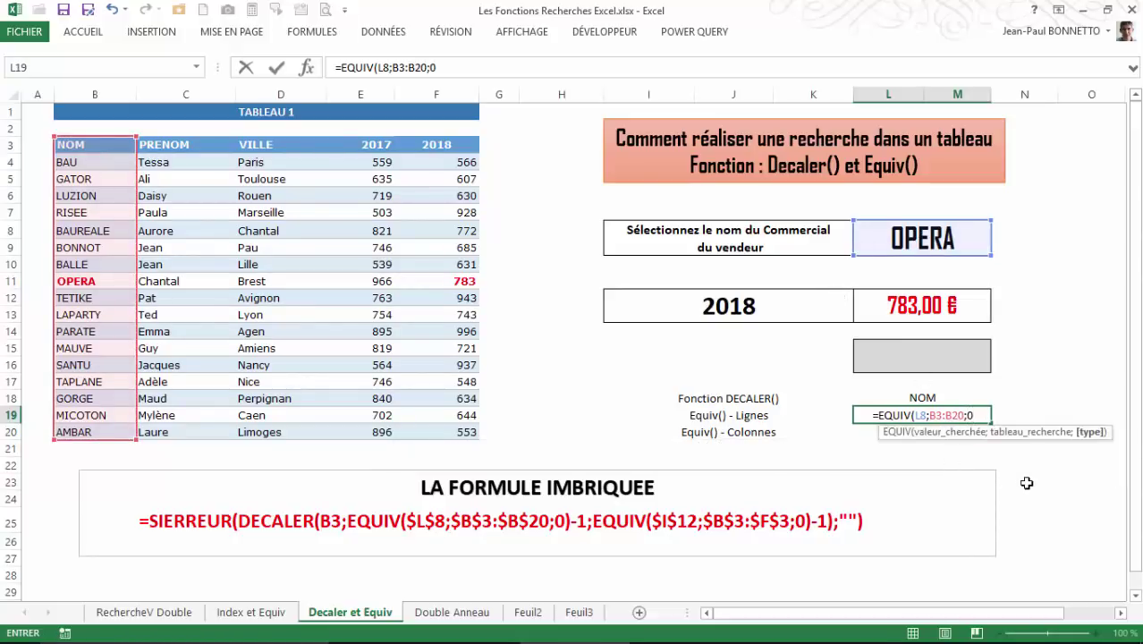
{"action": "type", "text": ")"}
{"action": "key", "text": "Return"}
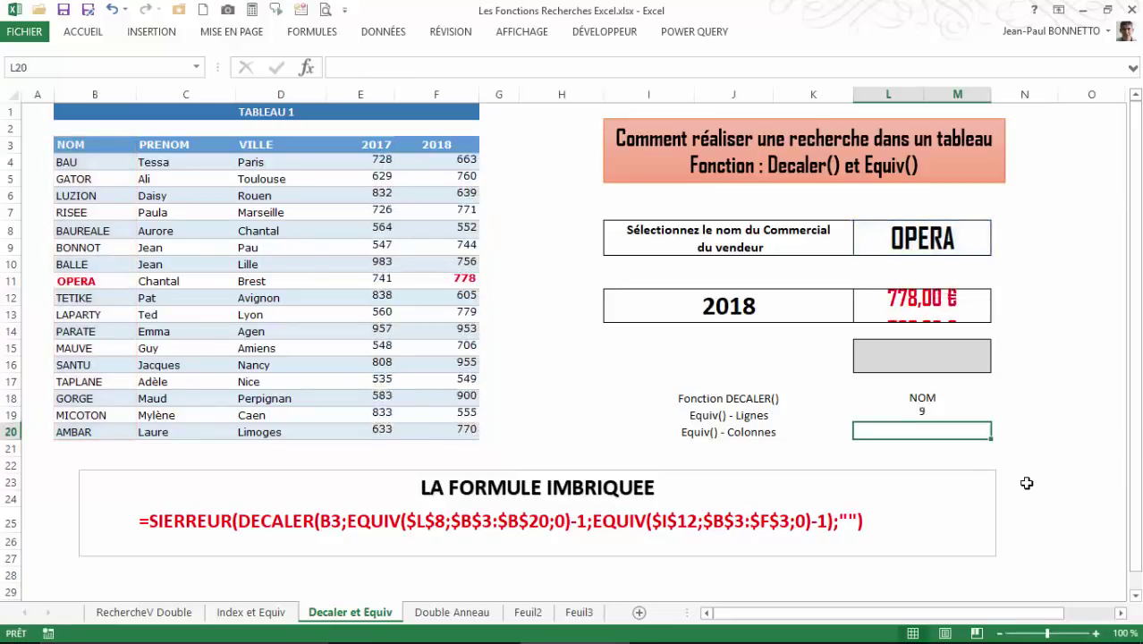
{"action": "left_click", "coordinate": [906, 415]}
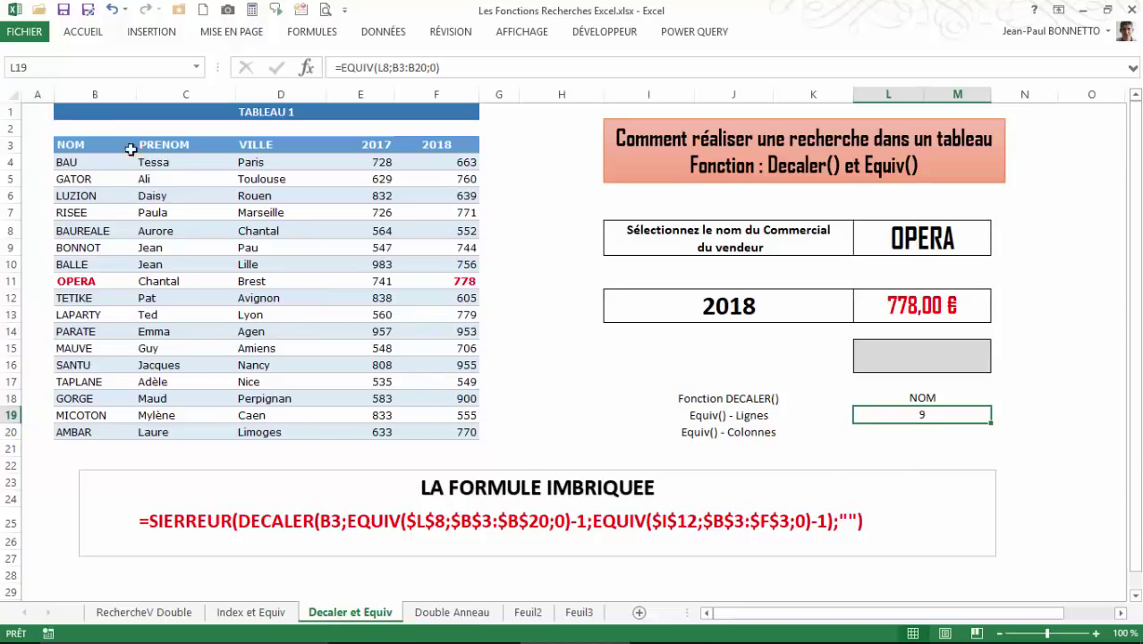
Count down the NOM column from header B3 to B11 to check the row position given in L19
{"action": "left_click", "coordinate": [90, 145]}
{"action": "key", "text": "Down"}
{"action": "key", "text": "Down"}
{"action": "key", "text": "Down"}
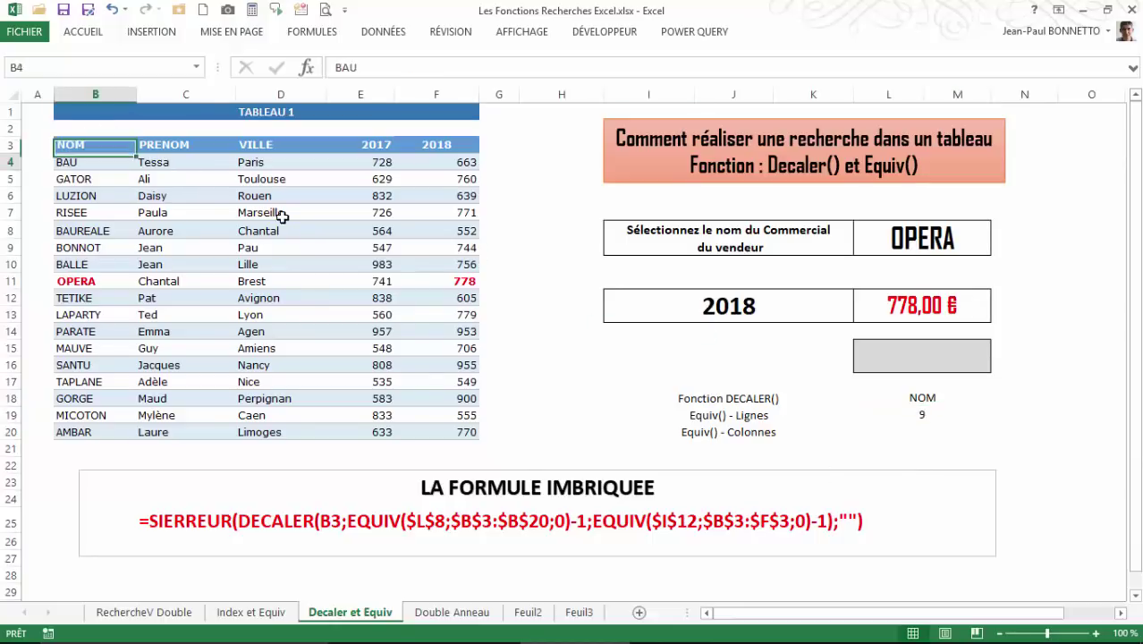
{"action": "key", "text": "Down"}
{"action": "key", "text": "Down"}
{"action": "key", "text": "Down"}
{"action": "key", "text": "Down"}
{"action": "key", "text": "Down"}
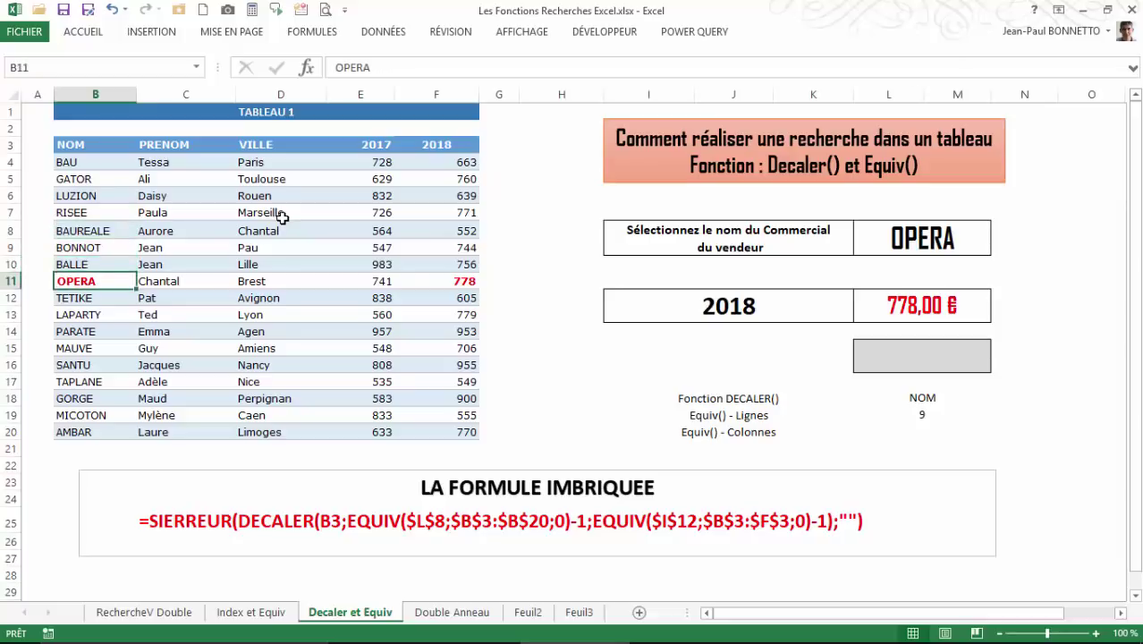
Choose the salesperson from table row 13 in L8 and trace the position shift in the NOM column from B11 to B13
{"action": "left_click", "coordinate": [903, 242]}
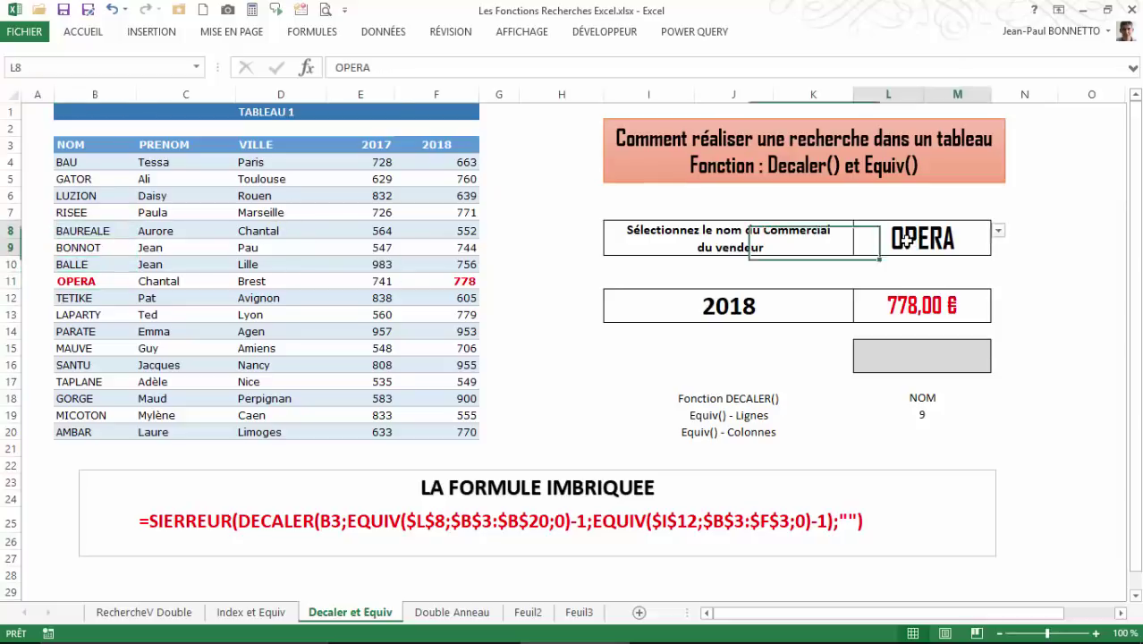
{"action": "left_click", "coordinate": [998, 231]}
{"action": "left_click", "coordinate": [921, 293]}
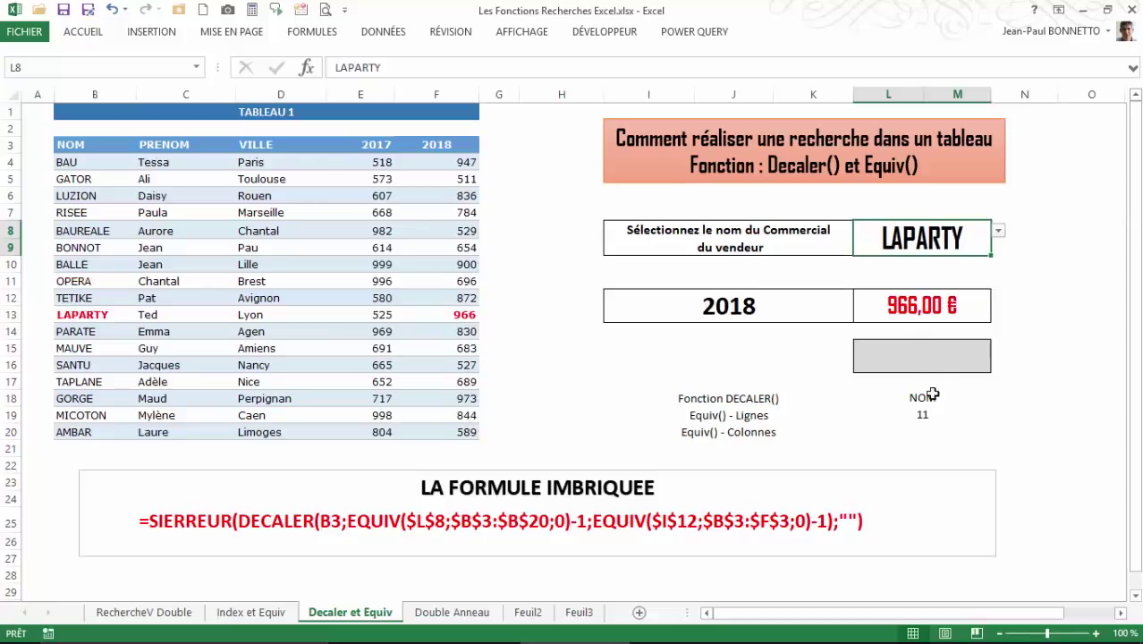
{"action": "left_click", "coordinate": [79, 282]}
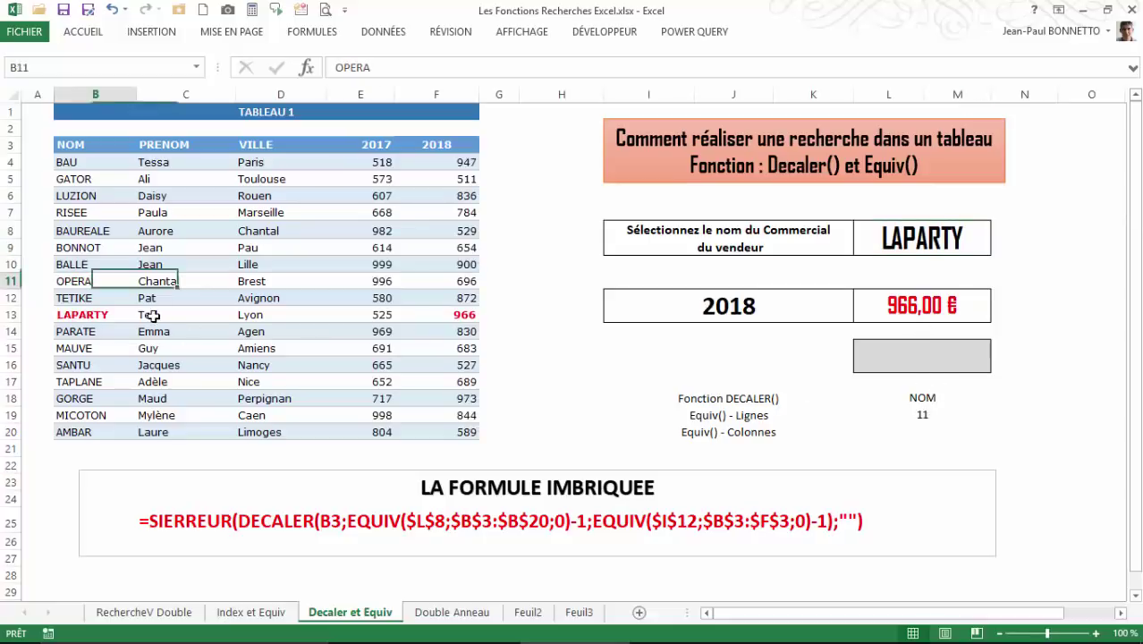
{"action": "key", "text": "Right"}
{"action": "key", "text": "Left"}
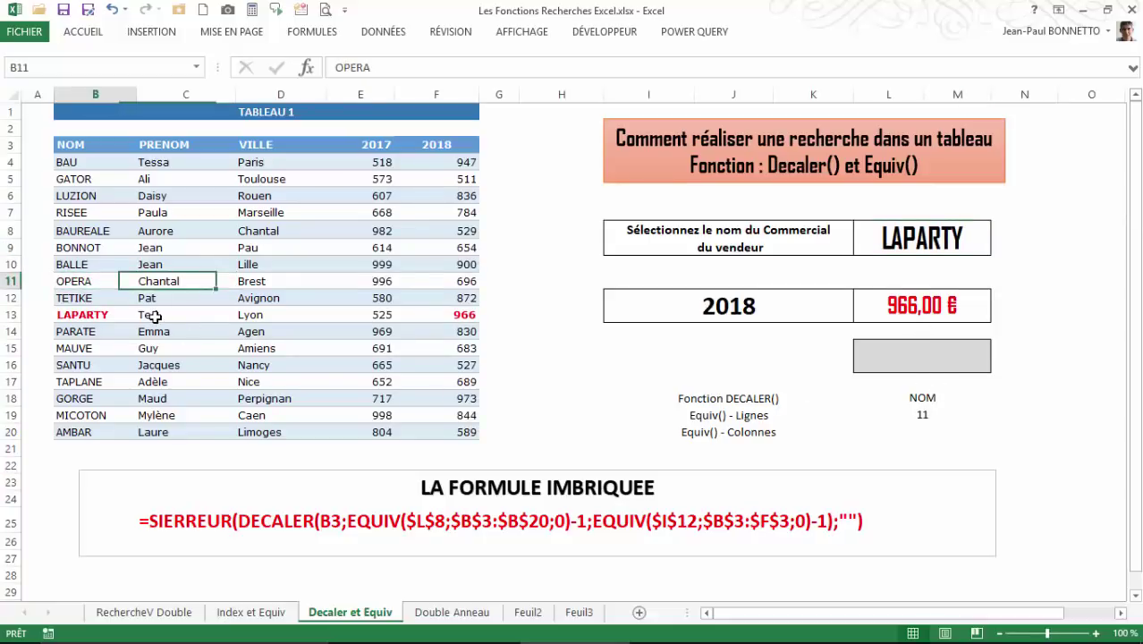
{"action": "key", "text": "Down"}
{"action": "key", "text": "Down"}
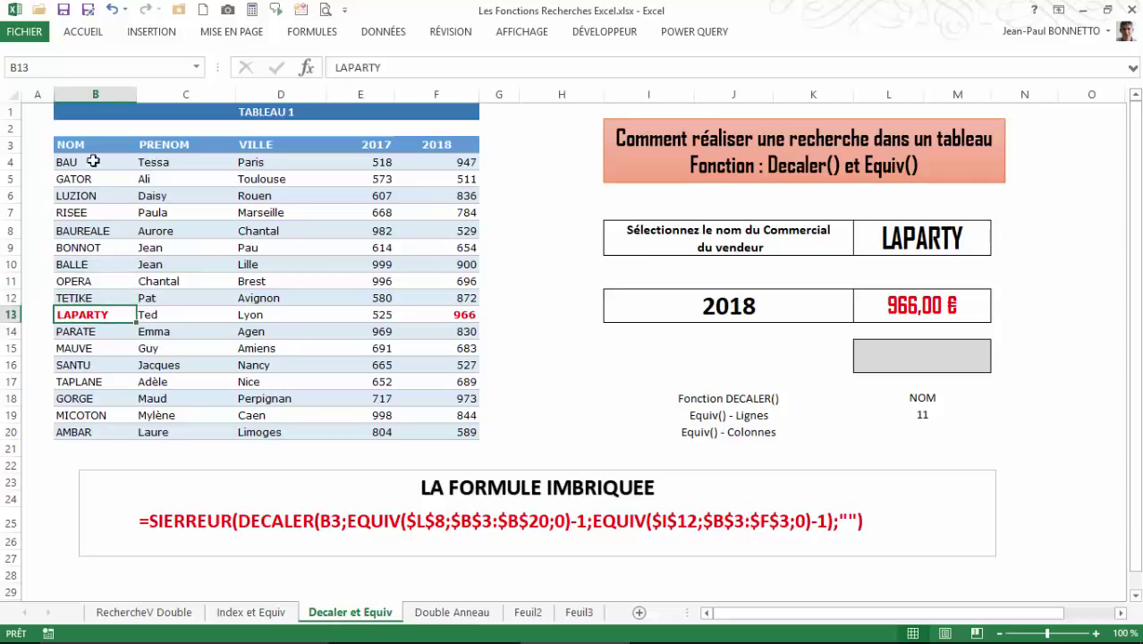
Enter =EQUIV(I12;B3:F3;0) in cell L20 to find the selected year's column position by exact match
{"action": "left_click", "coordinate": [920, 432]}
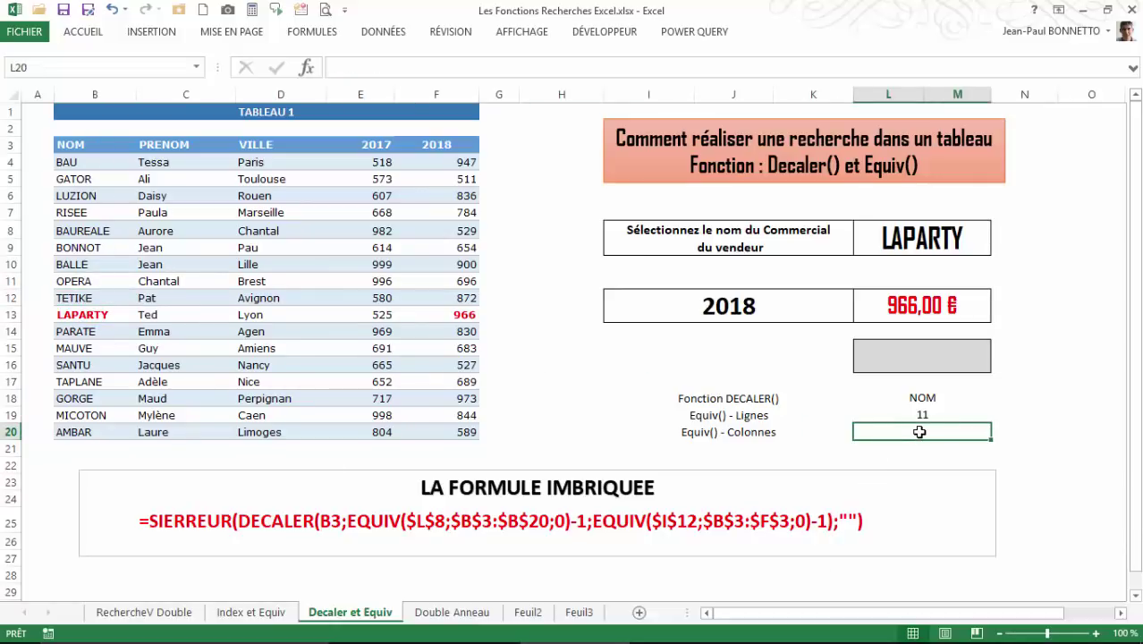
{"action": "type", "text": "=equi"}
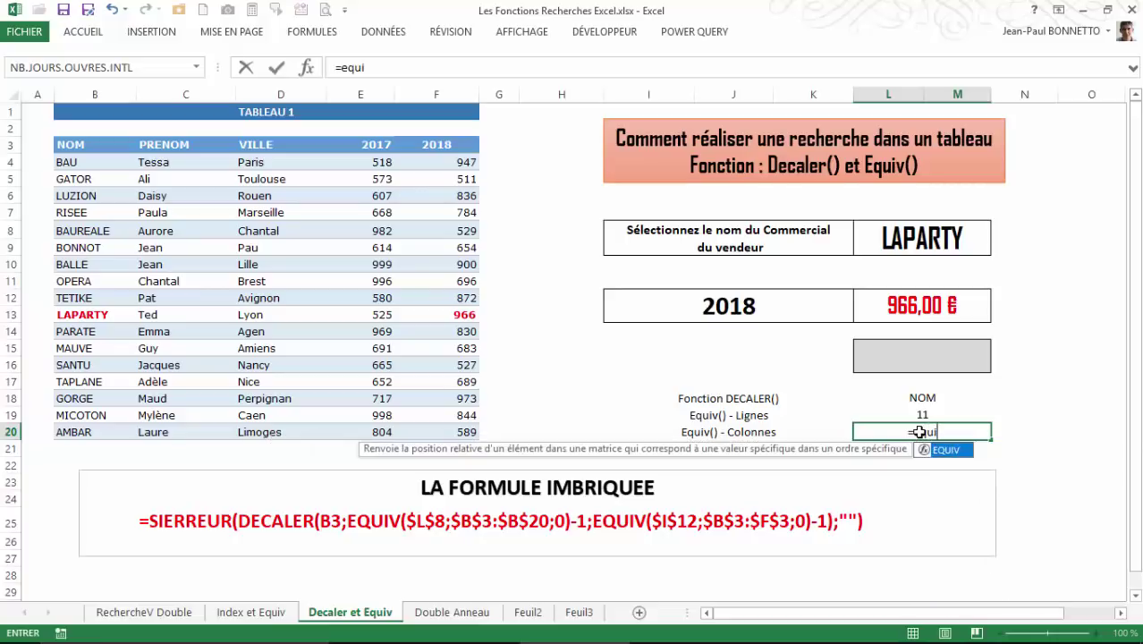
{"action": "double_click", "coordinate": [941, 450]}
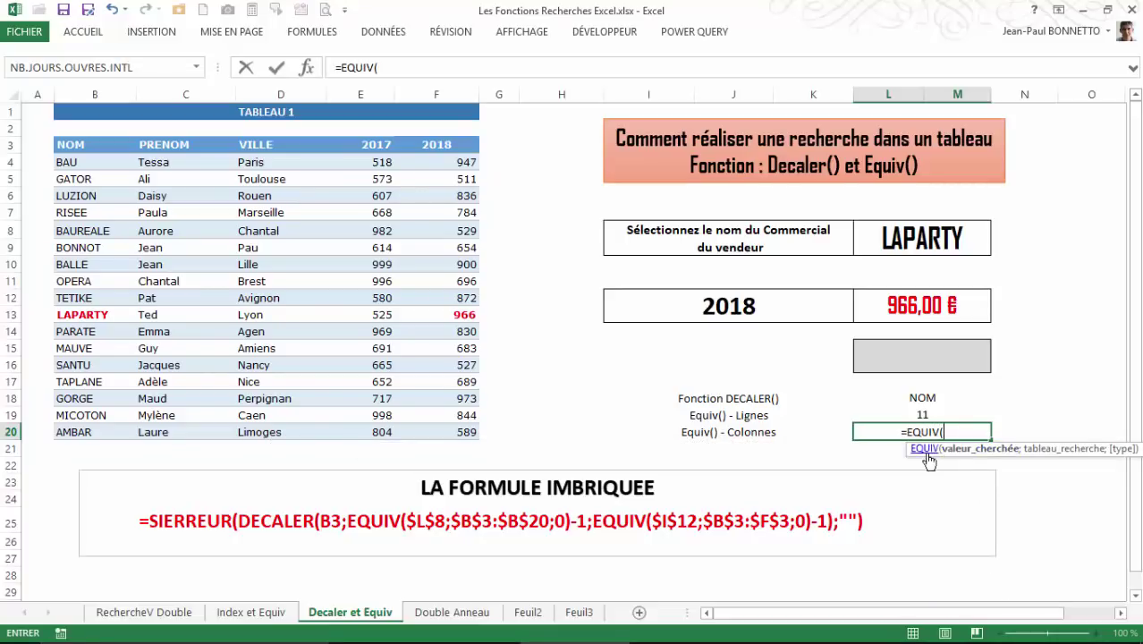
{"action": "left_click", "coordinate": [715, 307]}
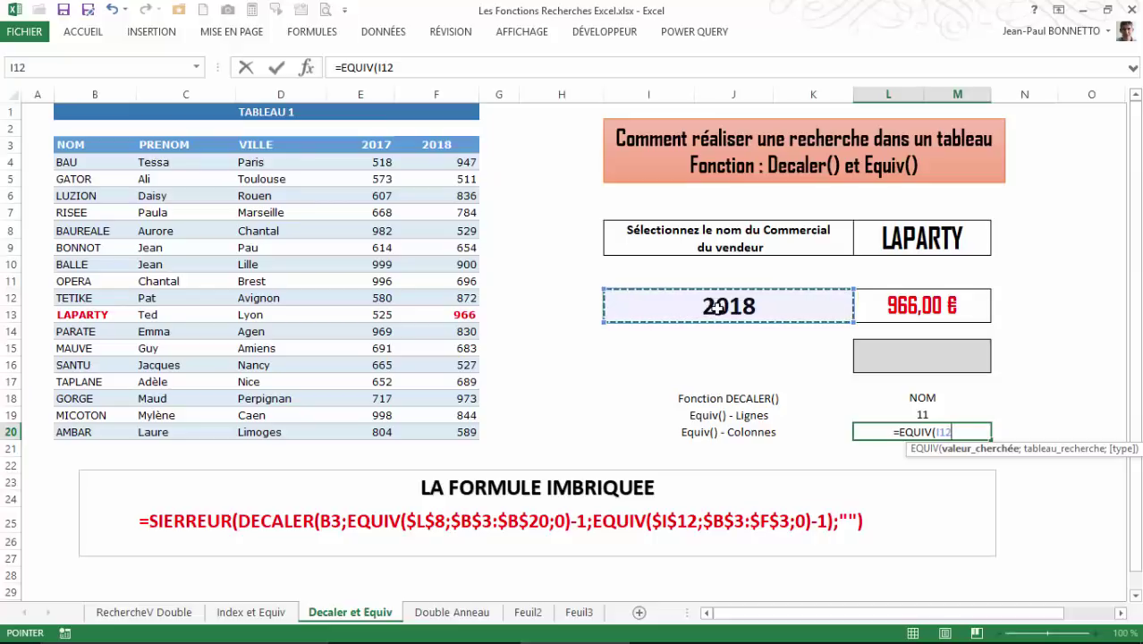
{"action": "type", "text": ";"}
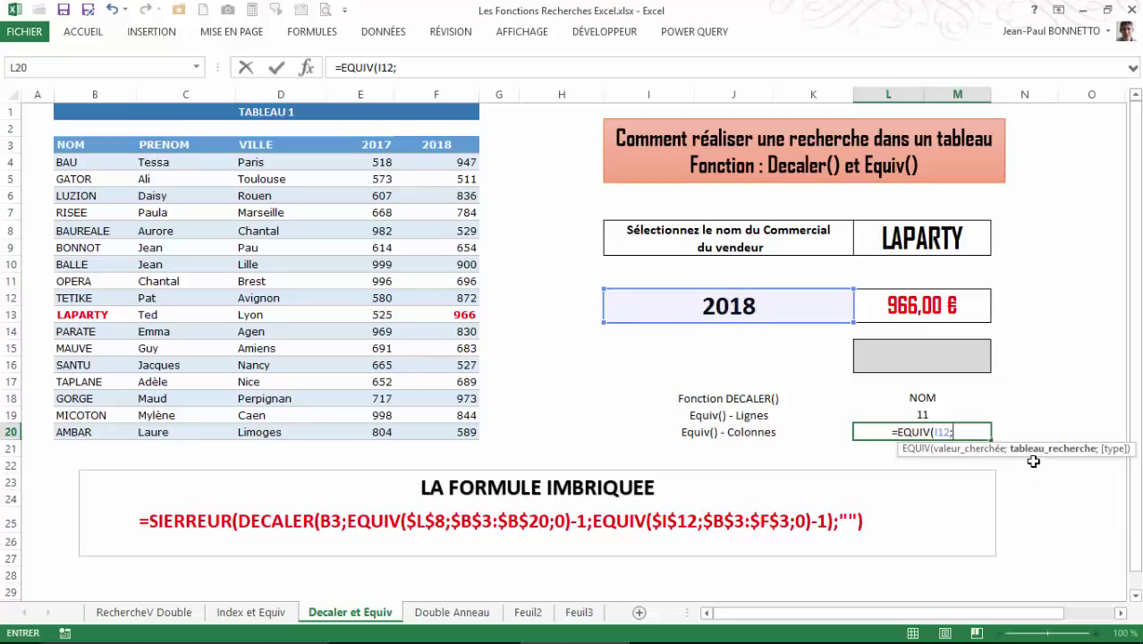
{"action": "left_click_drag", "start_coordinate": [78, 145], "coordinate": [417, 157]}
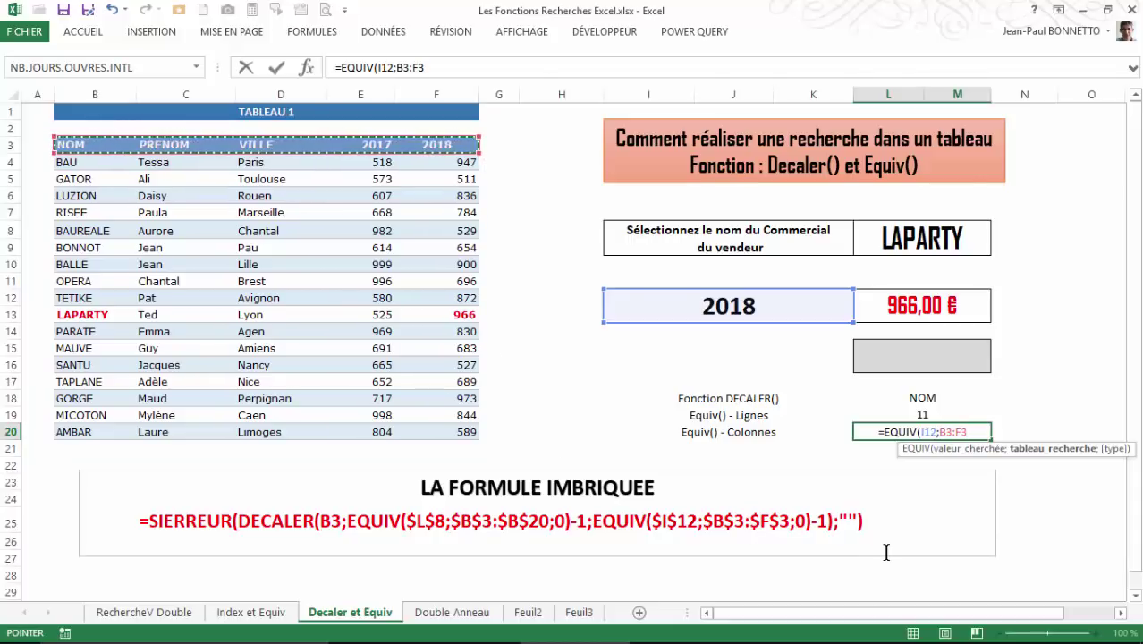
{"action": "type", "text": ";"}
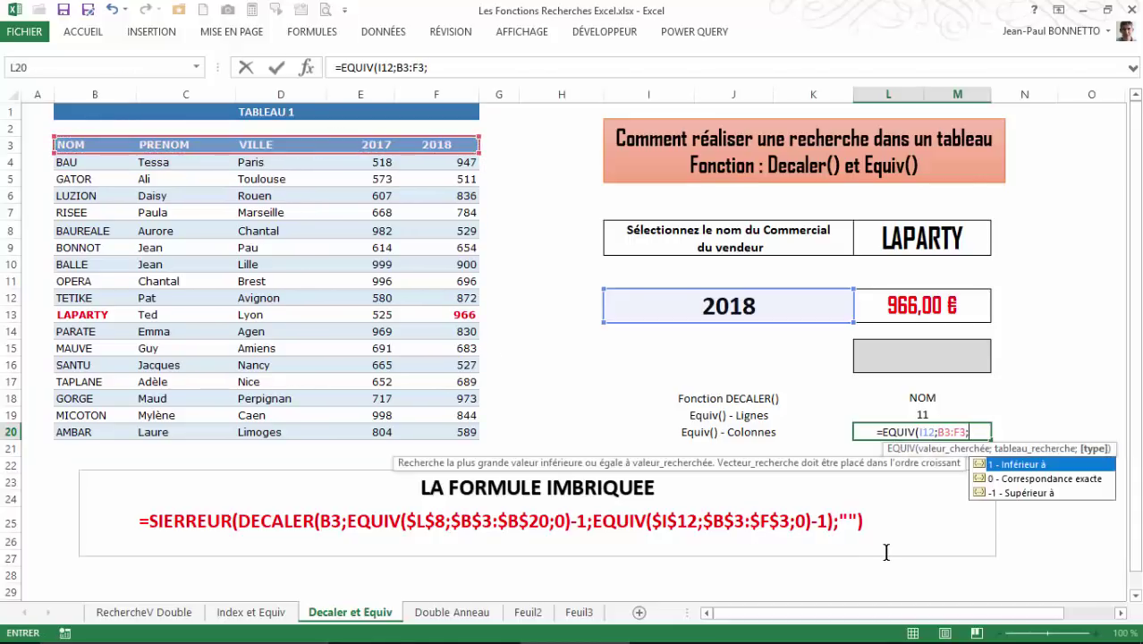
{"action": "double_click", "coordinate": [1039, 479]}
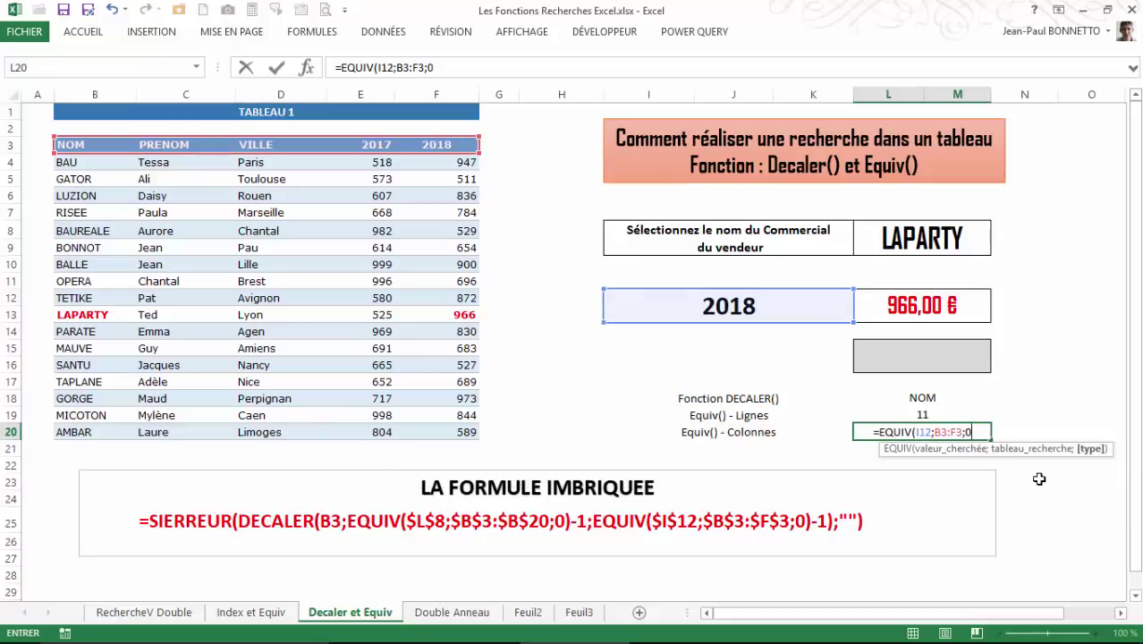
{"action": "type", "text": ")"}
{"action": "key", "text": "Return"}
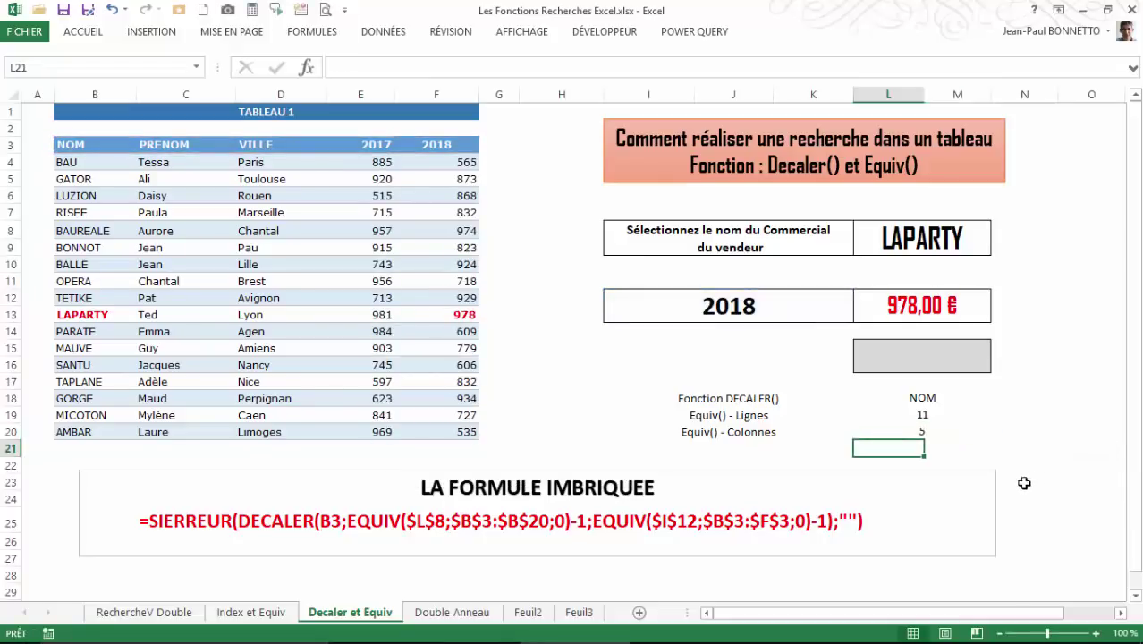
Check the column position in L20 by counting across the header row from B3 to F3
{"action": "left_click", "coordinate": [923, 430]}
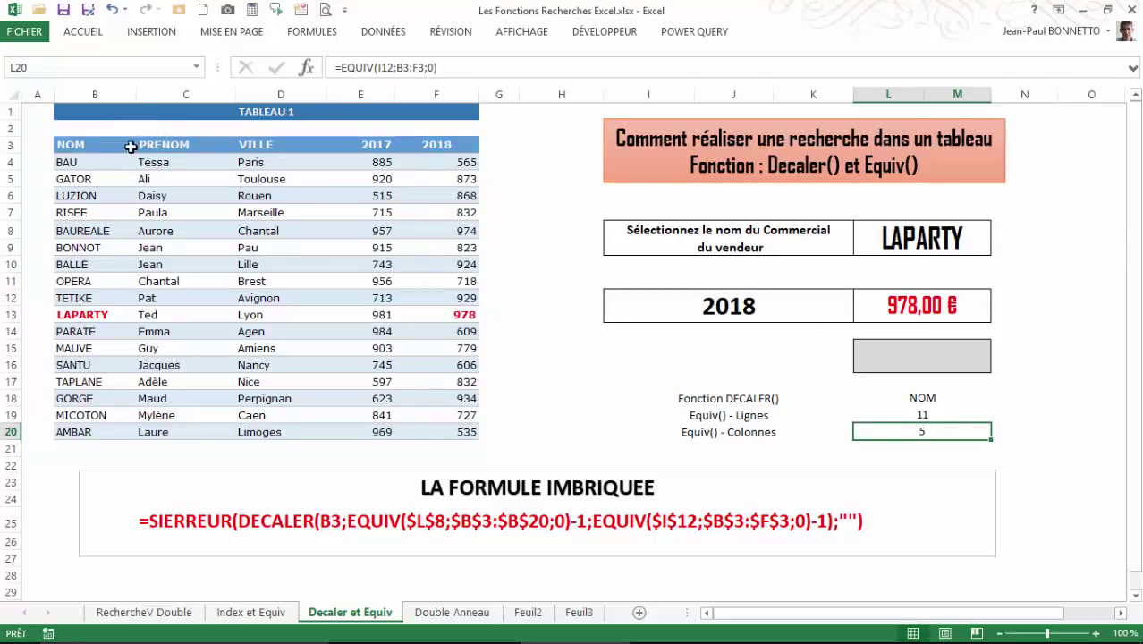
{"action": "left_click", "coordinate": [131, 147]}
{"action": "key", "text": "Right"}
{"action": "key", "text": "Right"}
{"action": "key", "text": "Right"}
{"action": "key", "text": "Right"}
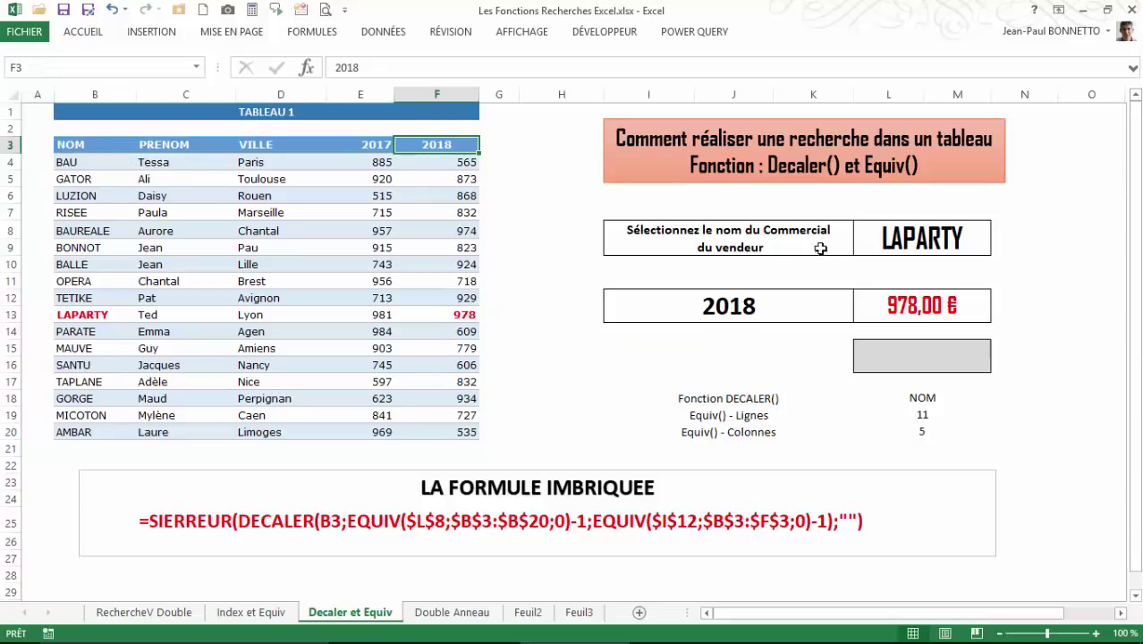
Set the year in I12 to 2017 and check L20 by counting the header cells from B3 to E3
{"action": "left_click", "coordinate": [779, 305]}
{"action": "left_click", "coordinate": [861, 298]}
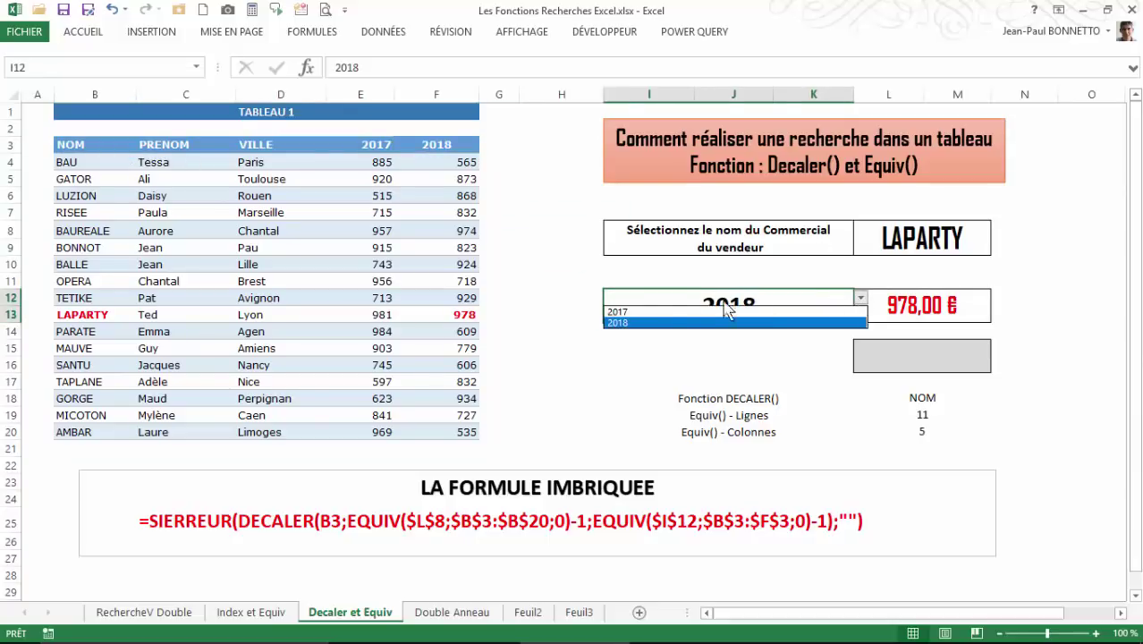
{"action": "left_click", "coordinate": [671, 323]}
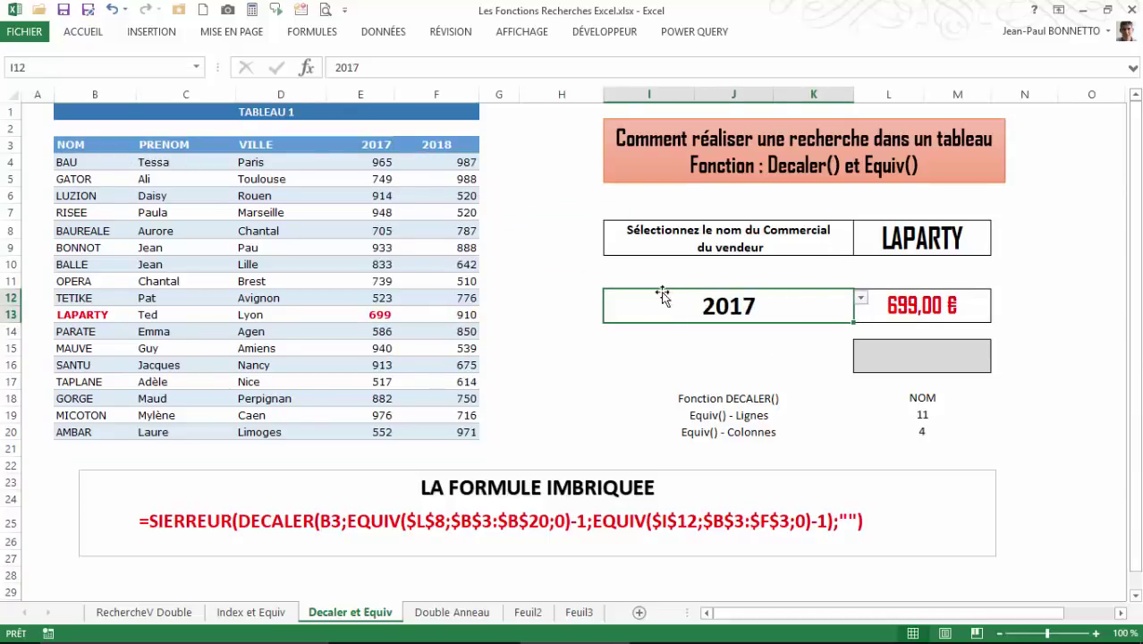
{"action": "left_click", "coordinate": [922, 432]}
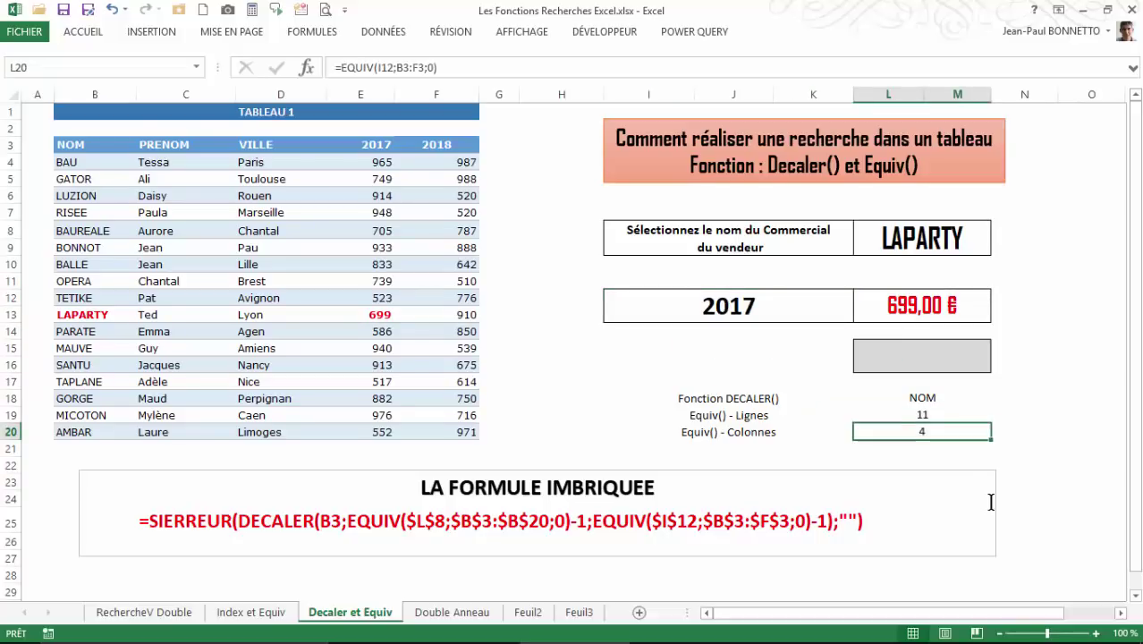
{"action": "left_click", "coordinate": [100, 145]}
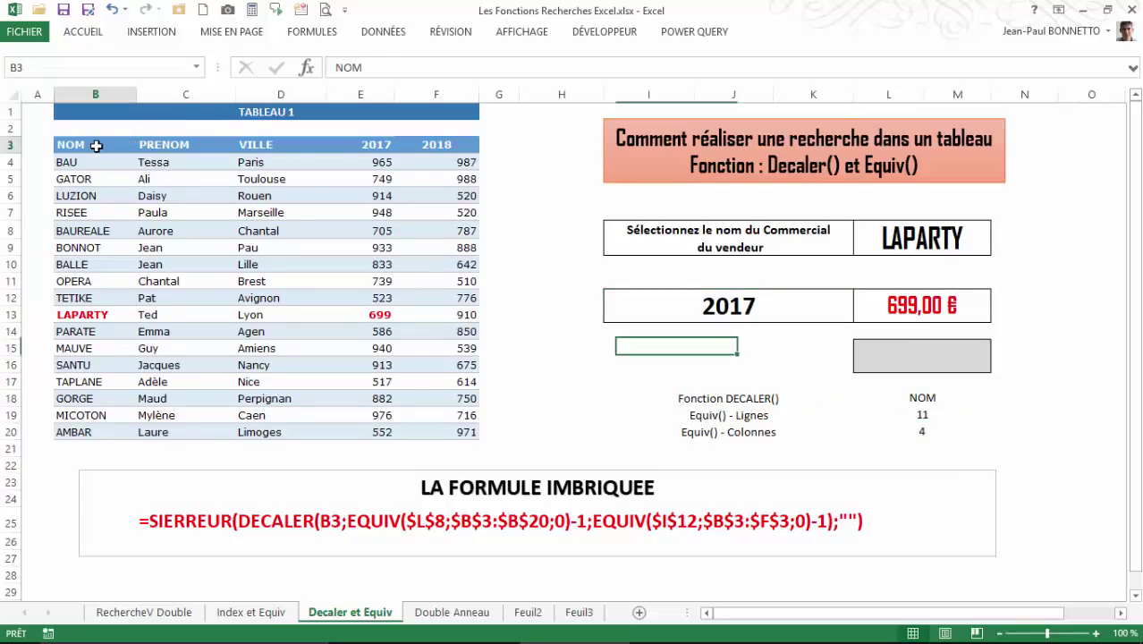
{"action": "left_click", "coordinate": [158, 145]}
{"action": "left_click", "coordinate": [265, 150]}
{"action": "left_click", "coordinate": [375, 145]}
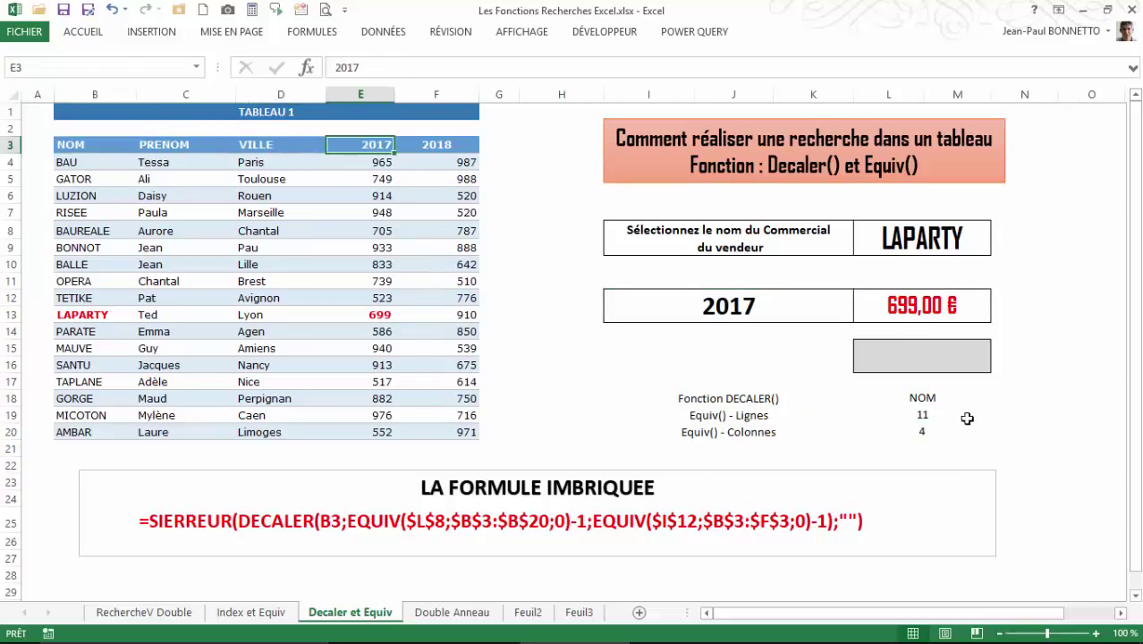
Review the EQUIV row and column formulas in L19 and L20 alongside the DECALER formula in L18
{"action": "left_click", "coordinate": [912, 414]}
{"action": "left_click", "coordinate": [924, 431]}
{"action": "left_click", "coordinate": [921, 415]}
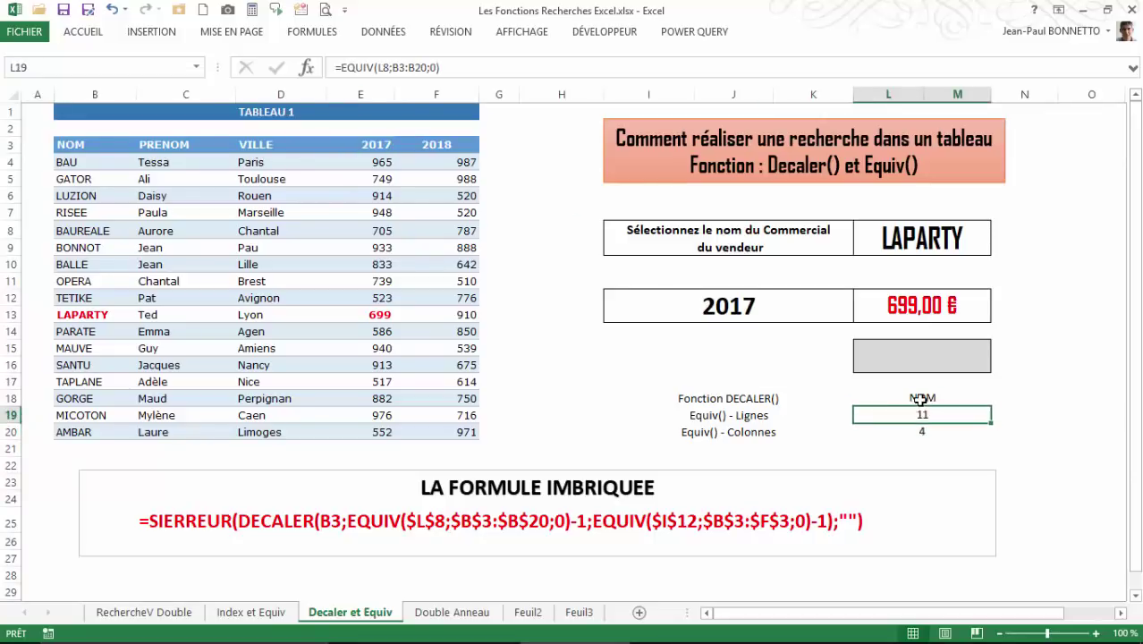
{"action": "left_click", "coordinate": [920, 398]}
{"action": "left_click", "coordinate": [918, 413]}
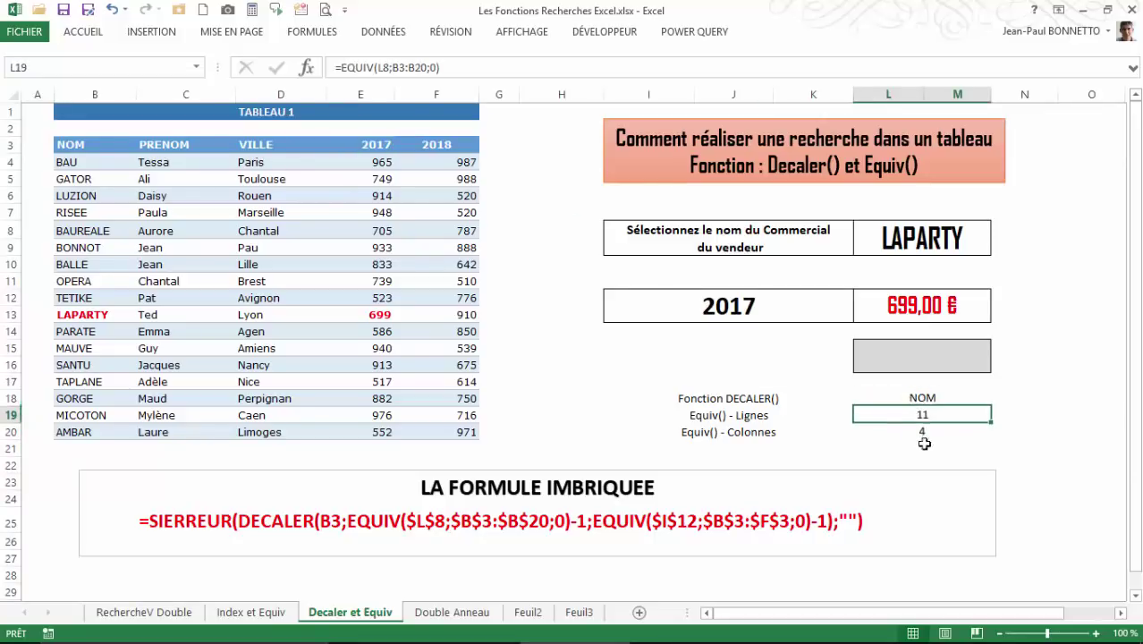
{"action": "left_click", "coordinate": [919, 432]}
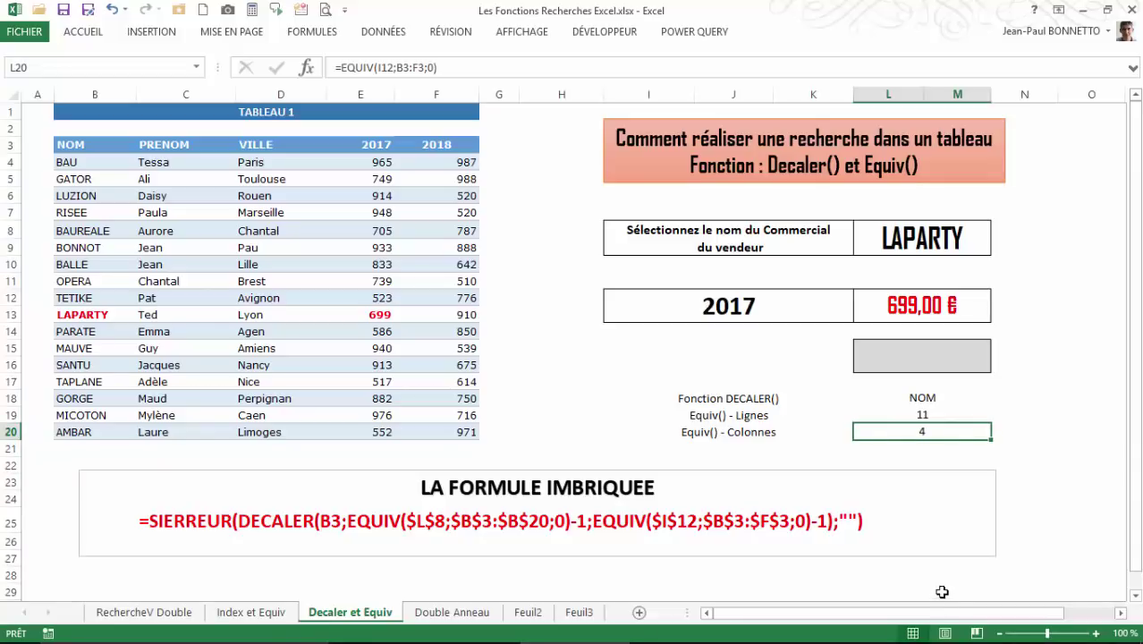
{"action": "left_click", "coordinate": [919, 415]}
{"action": "left_click", "coordinate": [916, 432]}
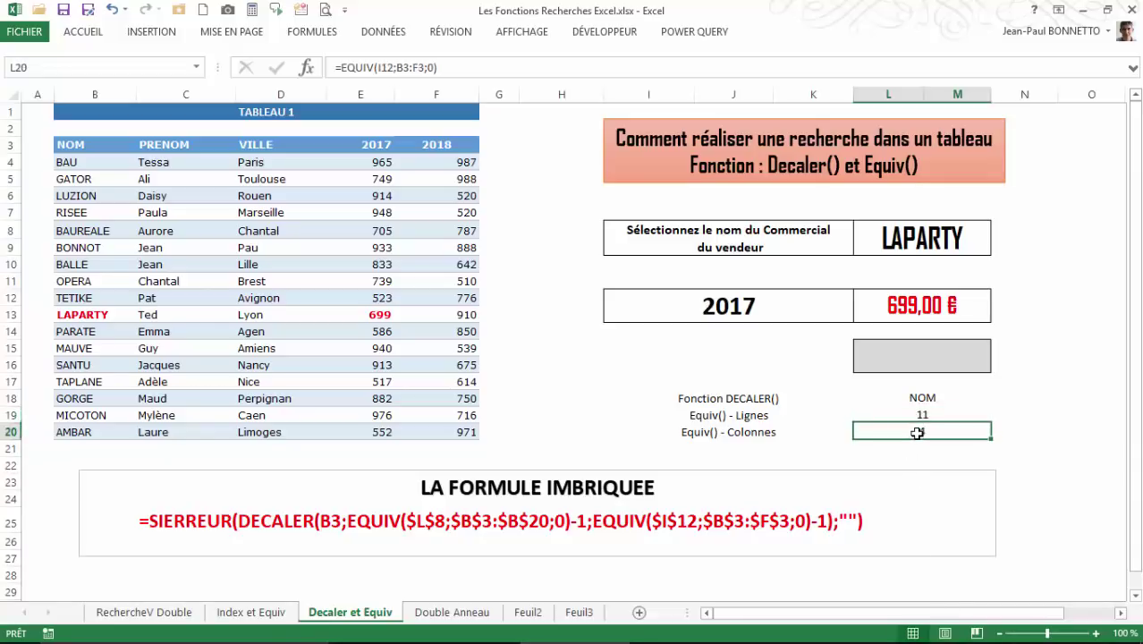
{"action": "left_click", "coordinate": [917, 397]}
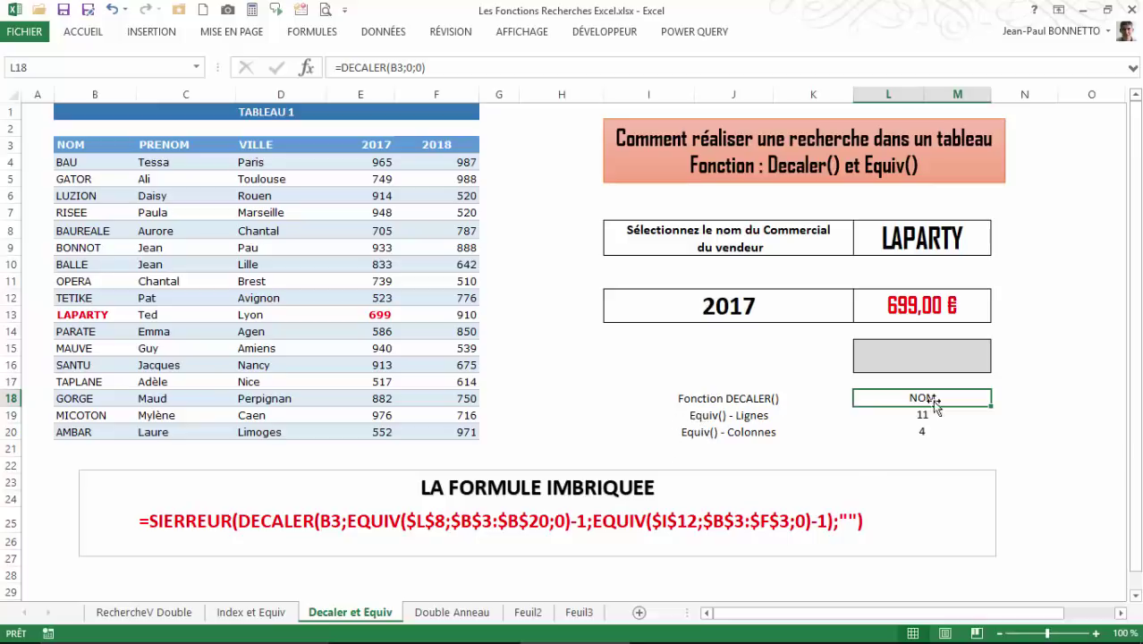
Start a DECALER formula in the grey result cell L15 with header cell B3 as its reference
{"action": "left_click", "coordinate": [921, 352]}
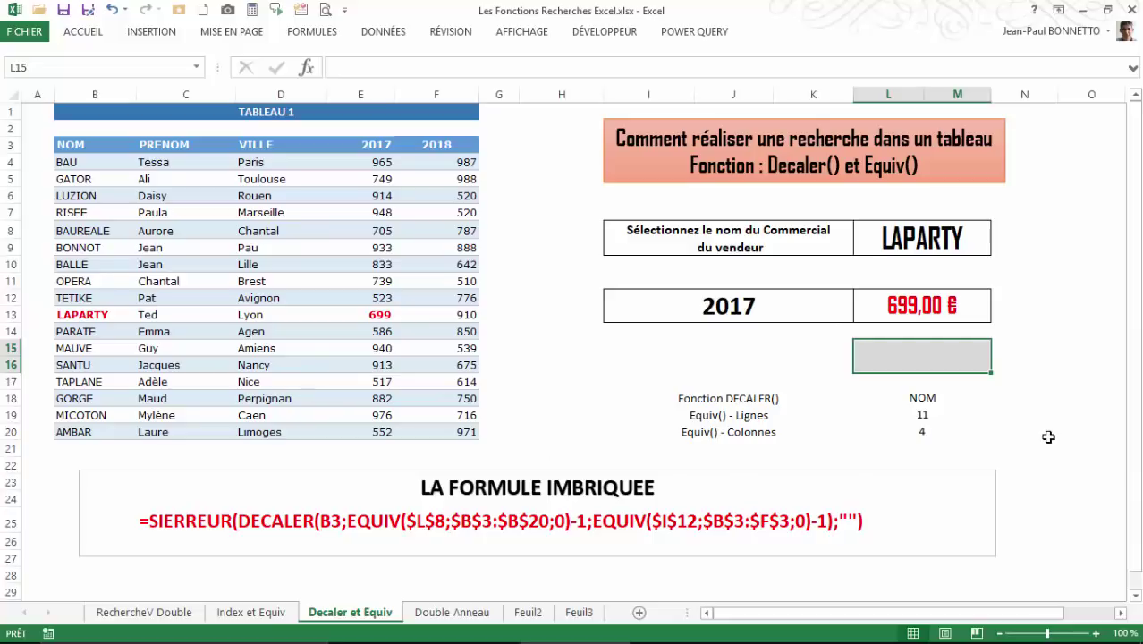
{"action": "type", "text": "="}
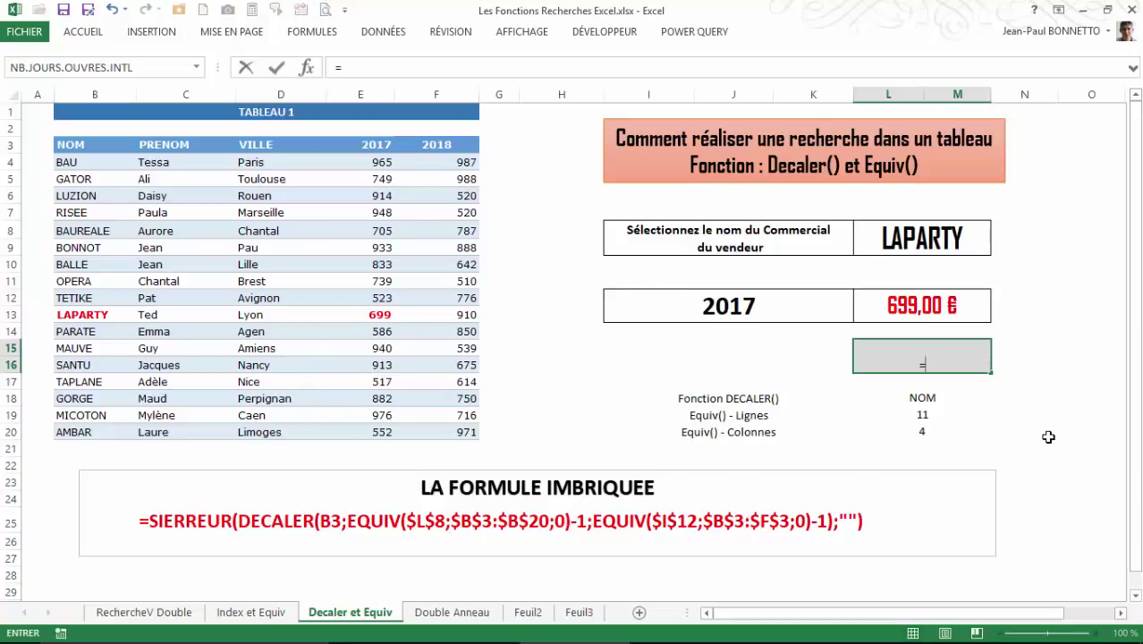
{"action": "type", "text": "decaler"}
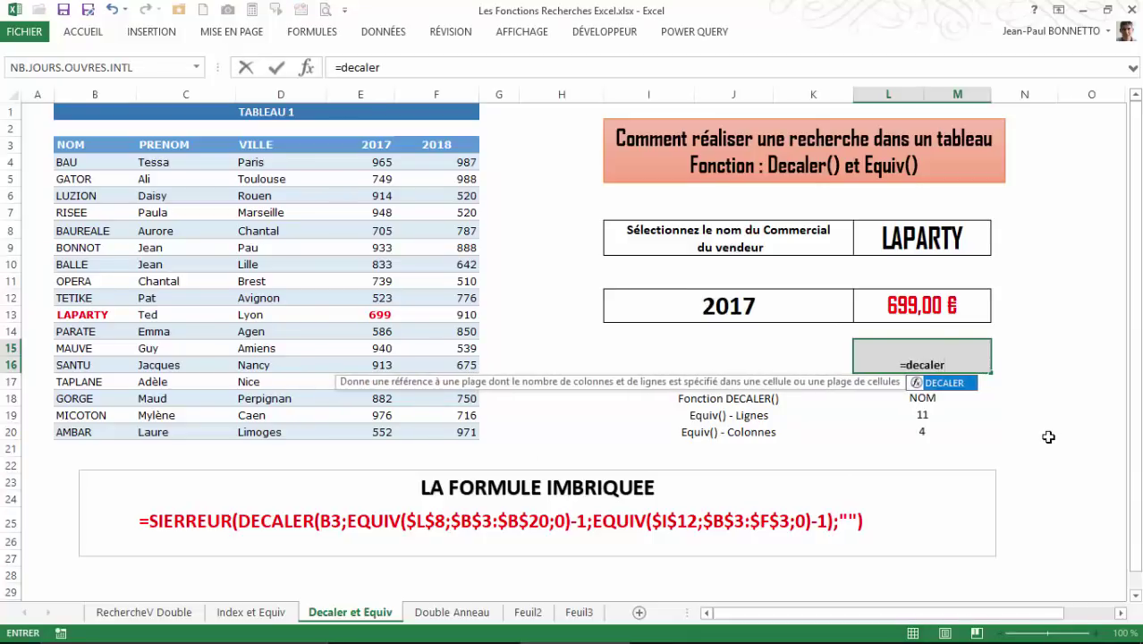
{"action": "type", "text": "("}
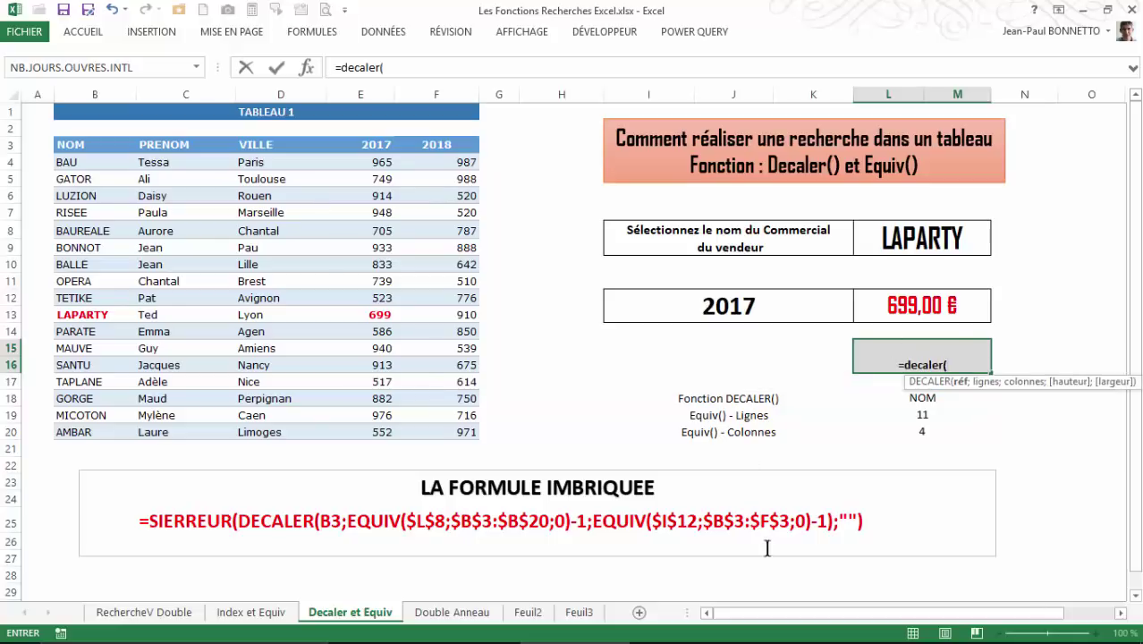
{"action": "left_click", "coordinate": [74, 144]}
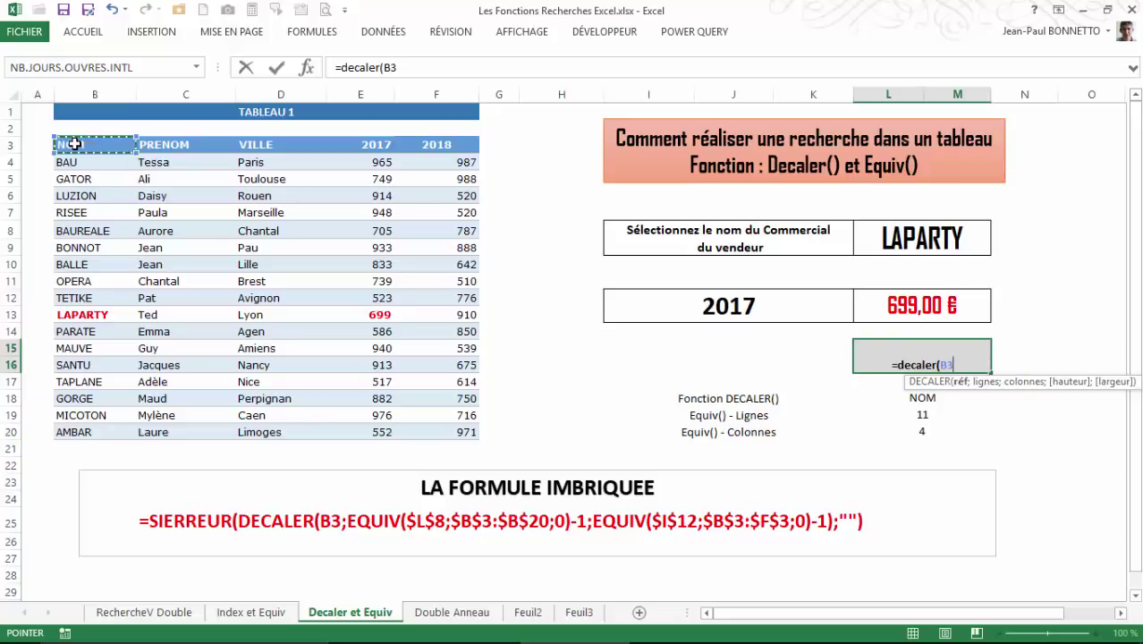
{"action": "type", "text": ";"}
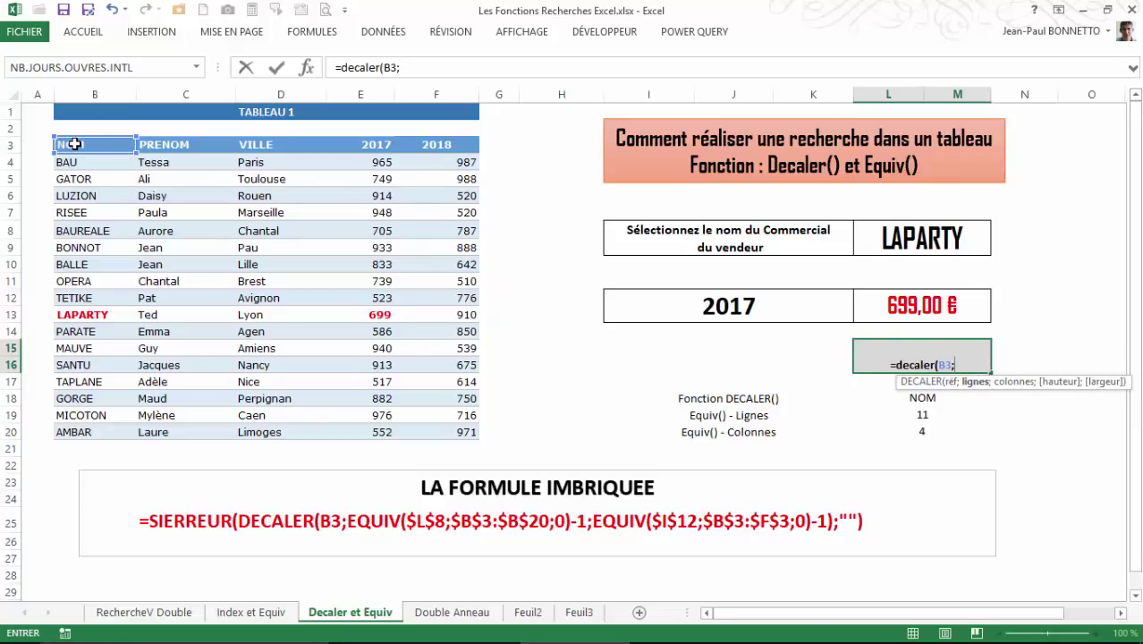
Nest EQUIV(L8;B3:B20;0) as DECALER's row argument, using an exact match
{"action": "type", "text": "equi"}
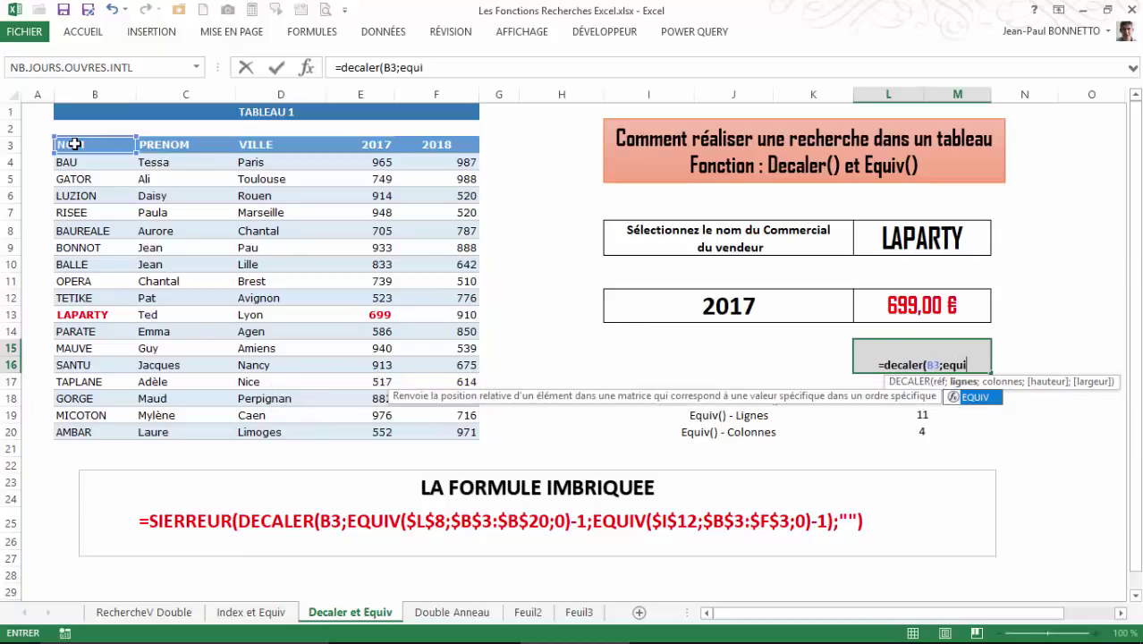
{"action": "type", "text": "v("}
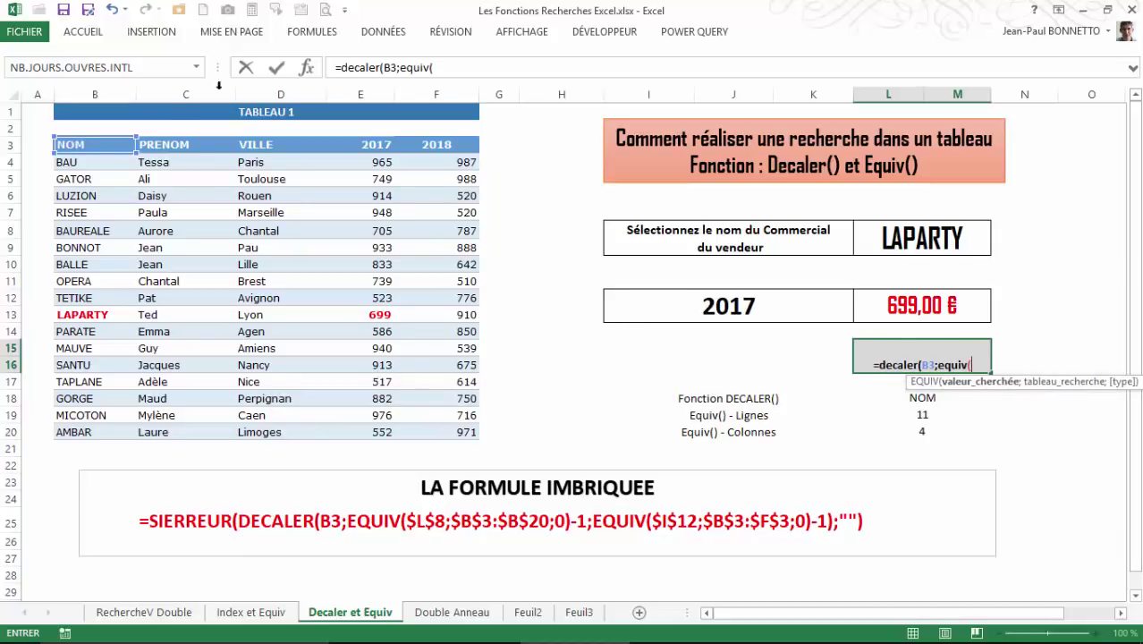
{"action": "left_click", "coordinate": [914, 236]}
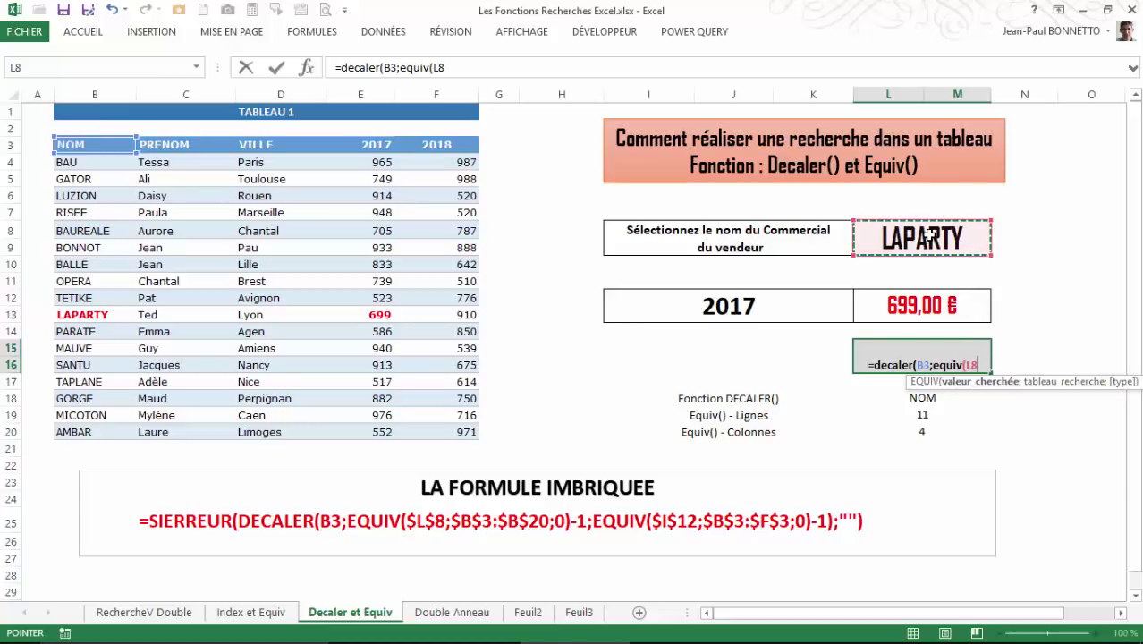
{"action": "type", "text": ";"}
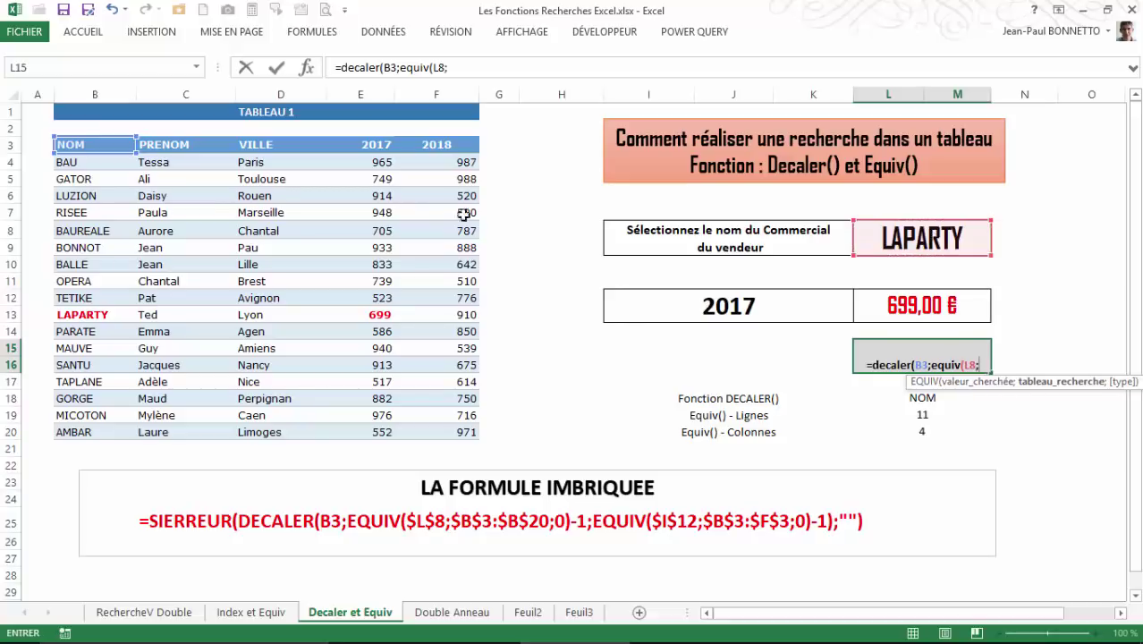
{"action": "left_click_drag", "start_coordinate": [91, 143], "coordinate": [92, 428]}
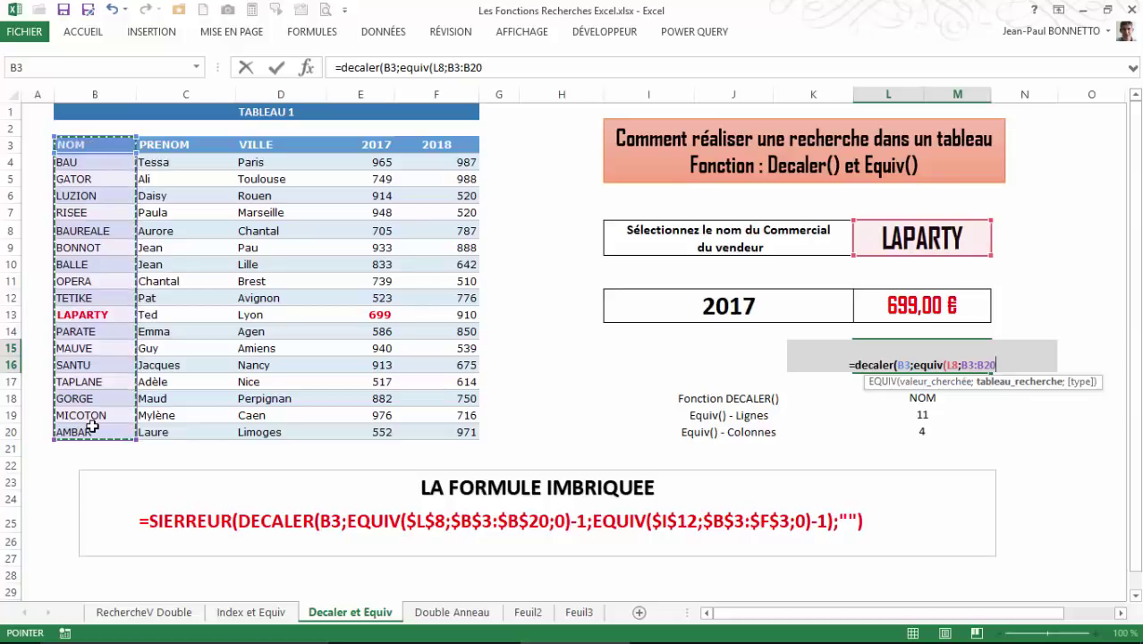
{"action": "type", "text": ";"}
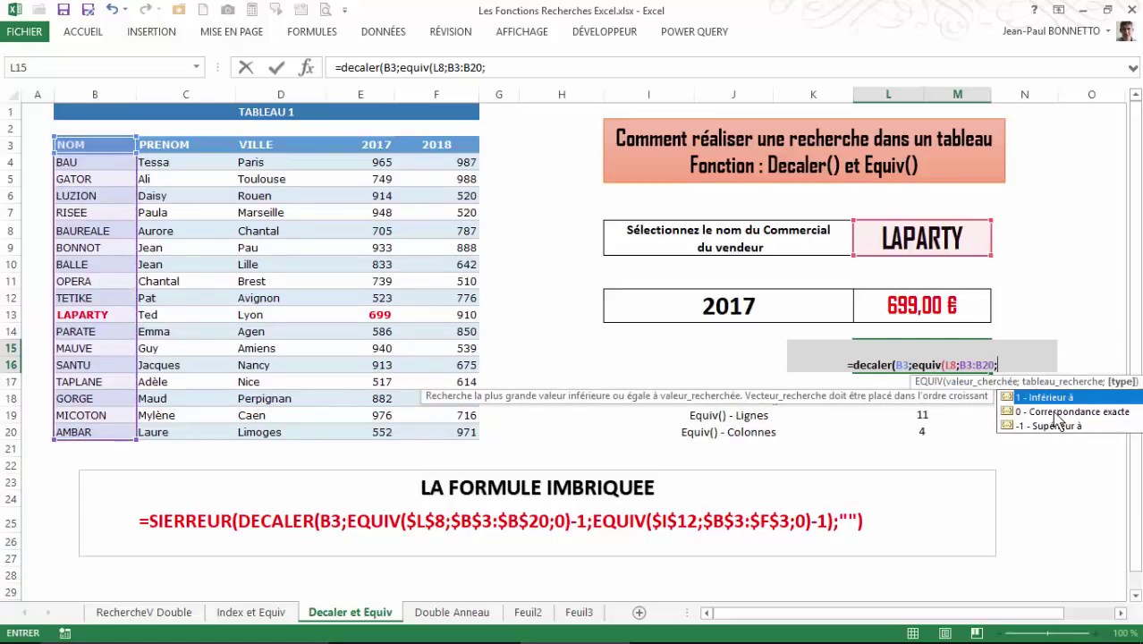
{"action": "double_click", "coordinate": [1056, 414]}
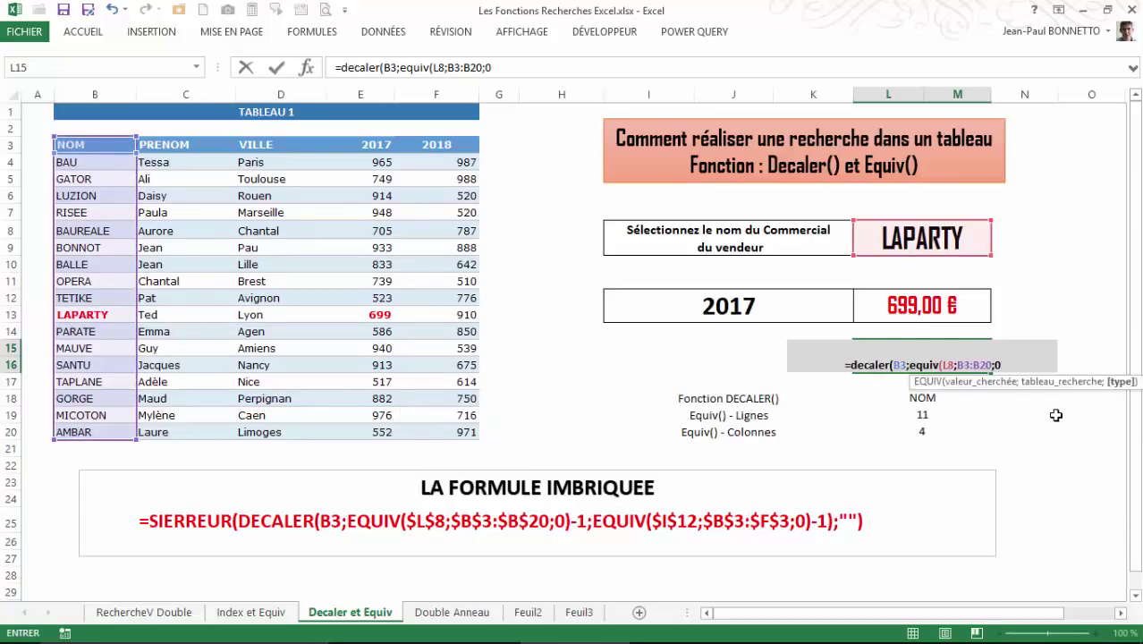
{"action": "type", "text": ");"}
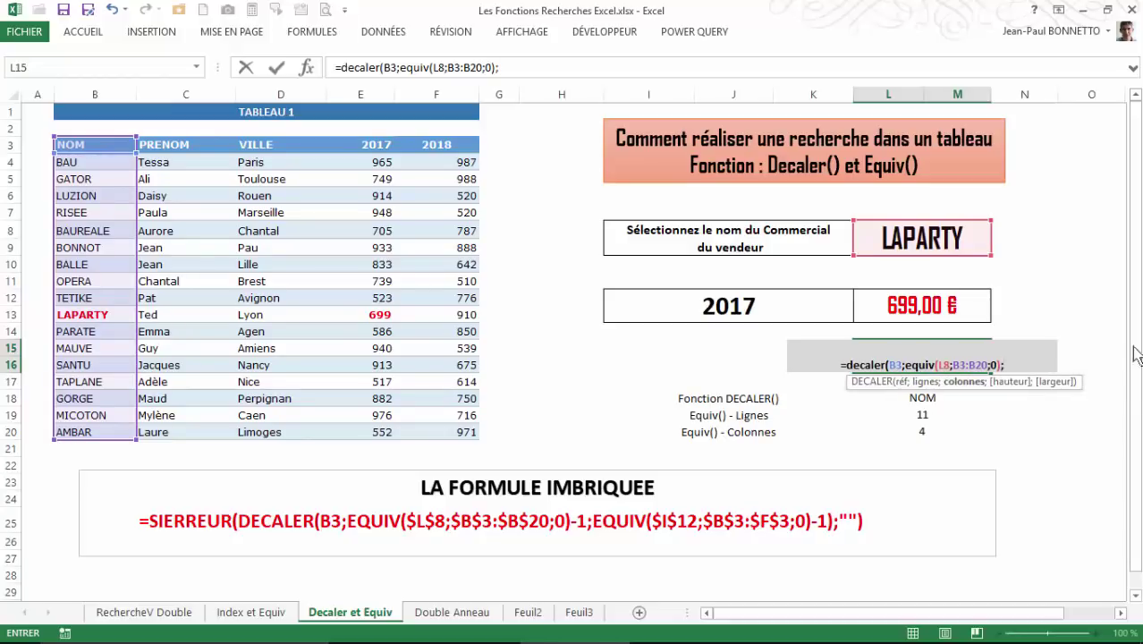
Nest EQUIV(I12;B3:F3;0) as DECALER's column argument and validate the formula with its closing parenthesis corrected
{"action": "type", "text": "equiv"}
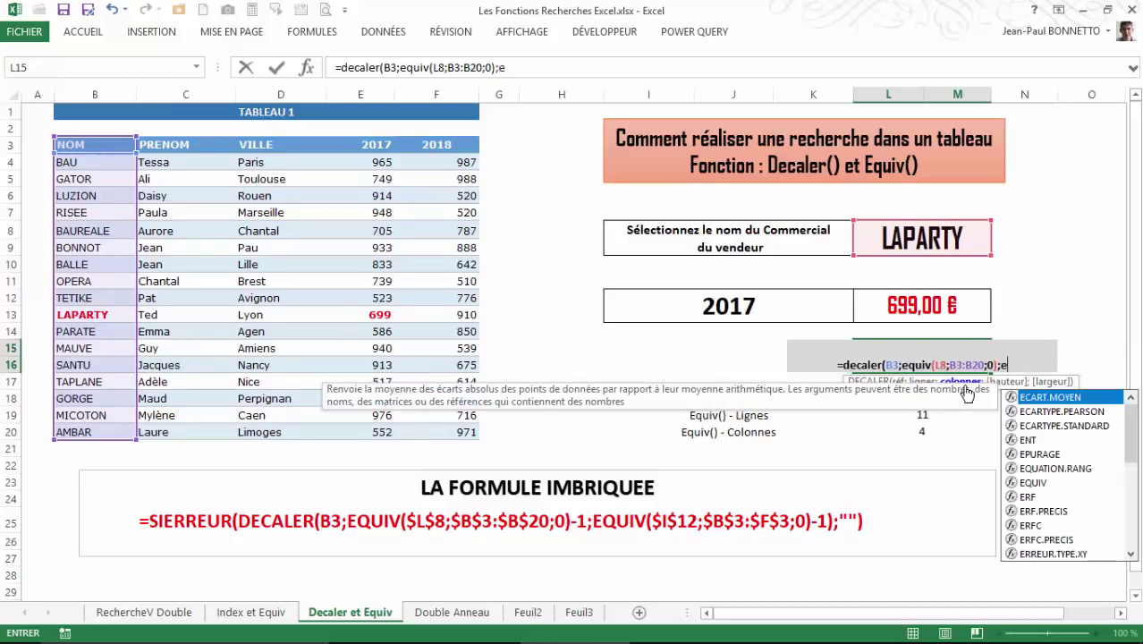
{"action": "type", "text": "("}
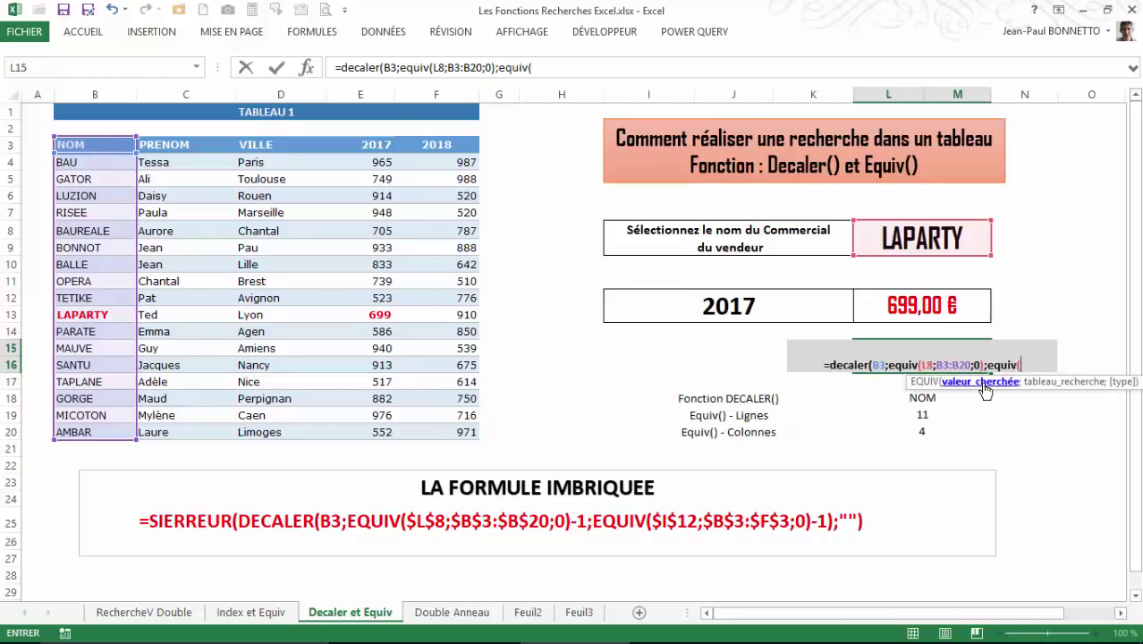
{"action": "left_click", "coordinate": [745, 306]}
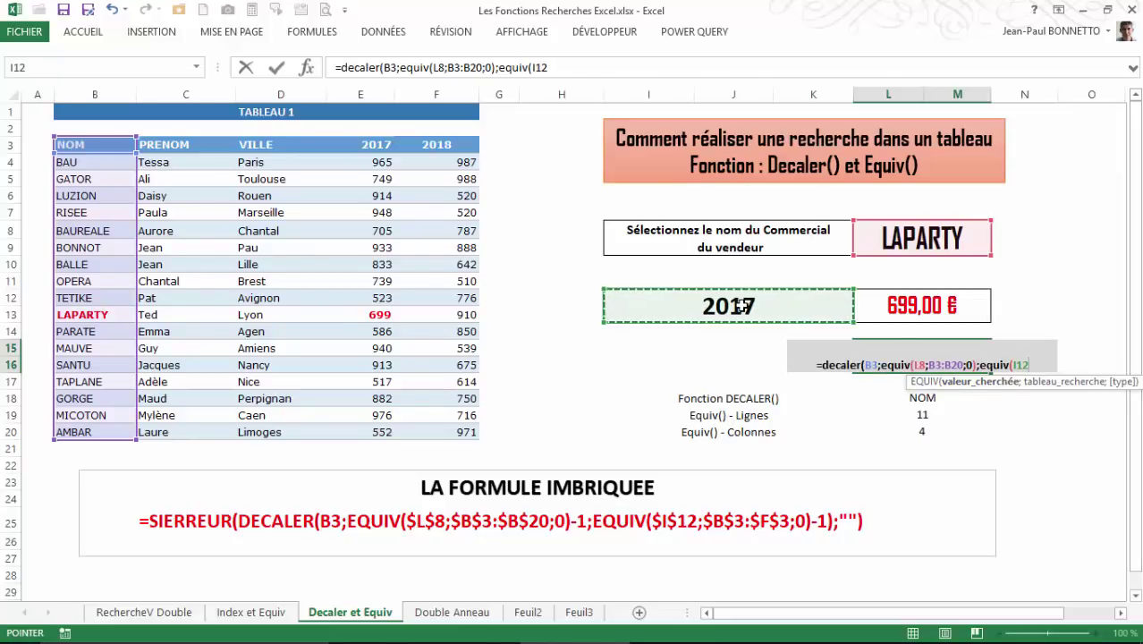
{"action": "type", "text": ";"}
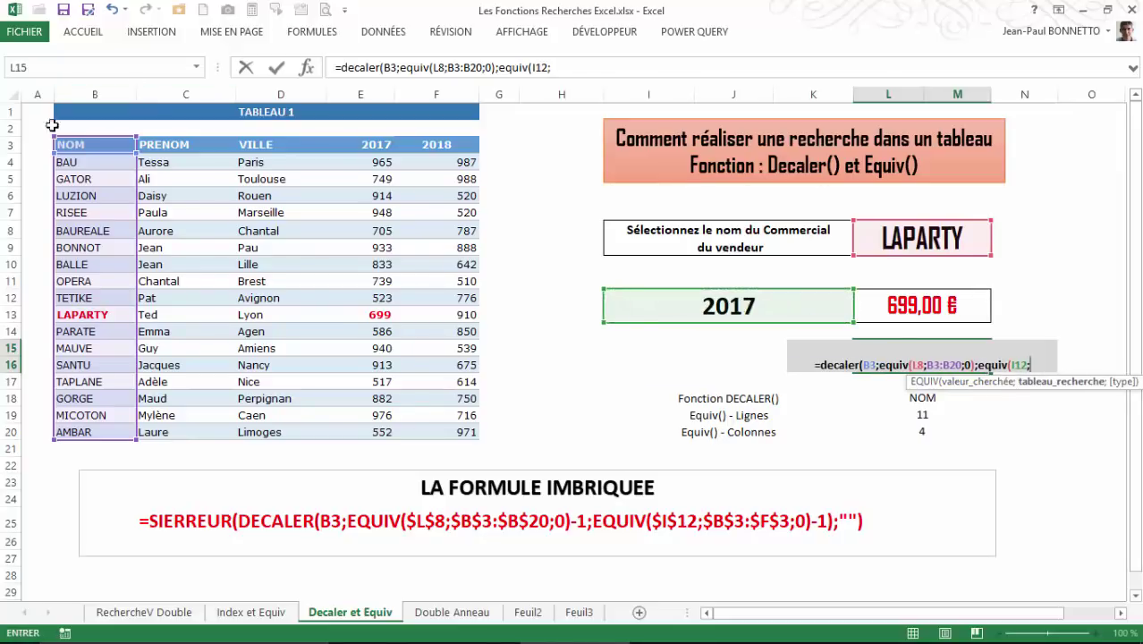
{"action": "left_click_drag", "start_coordinate": [76, 144], "coordinate": [418, 147]}
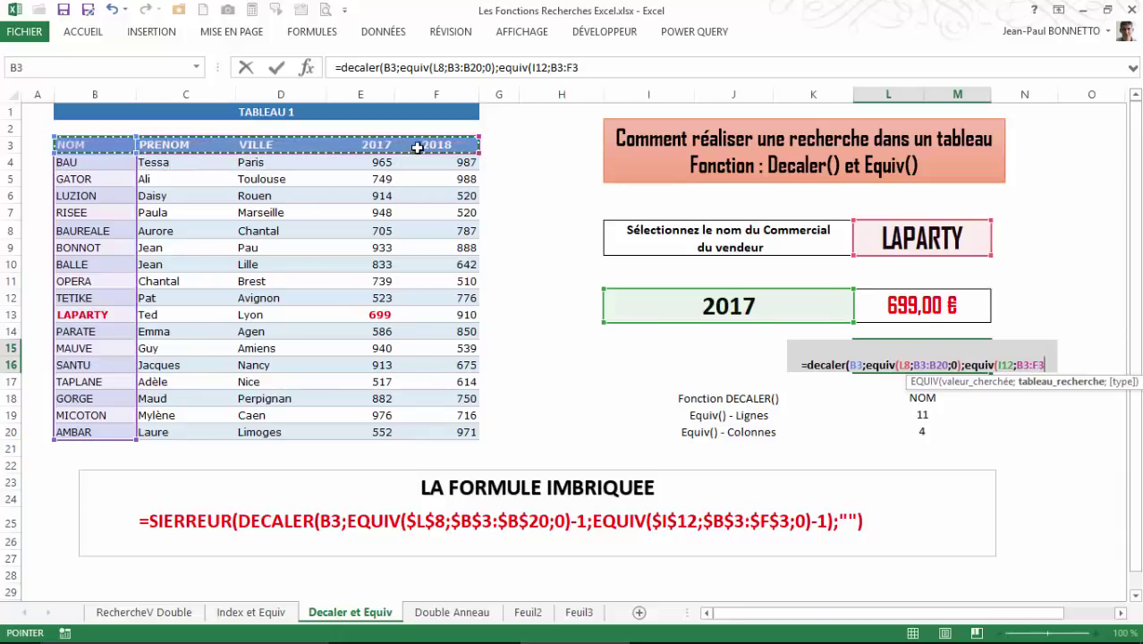
{"action": "type", "text": ";"}
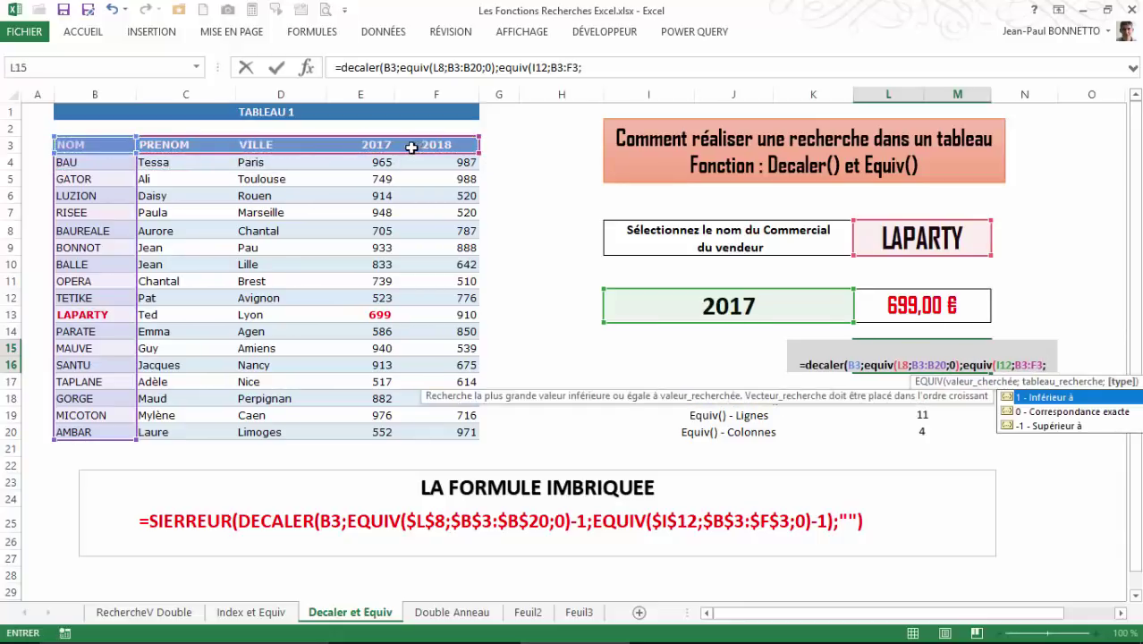
{"action": "double_click", "coordinate": [1046, 411]}
{"action": "key", "text": "Return"}
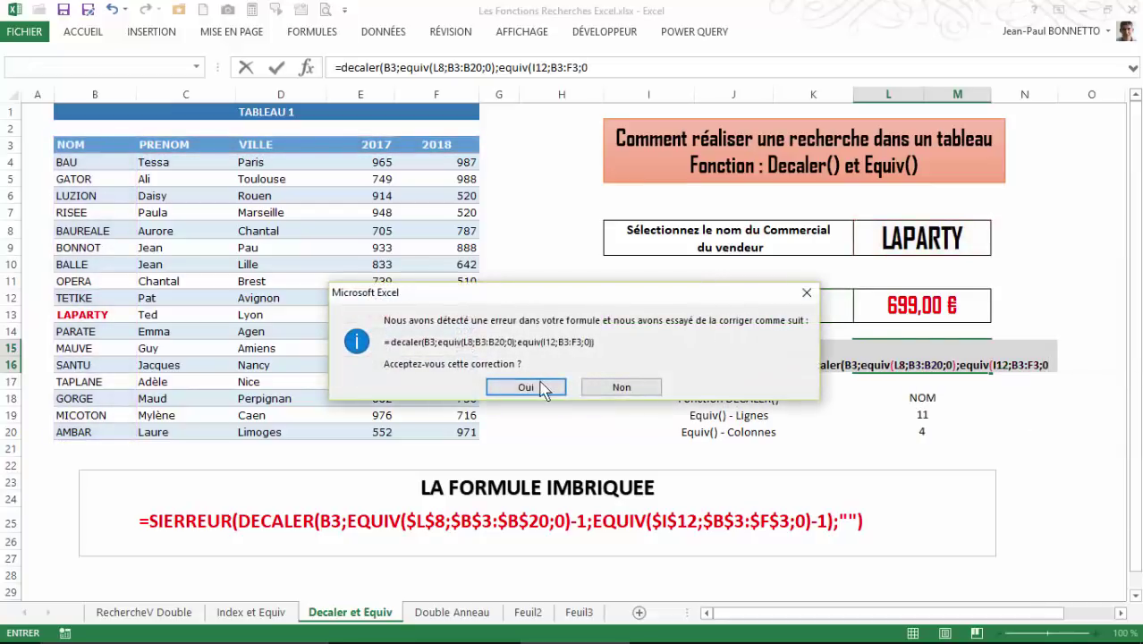
{"action": "left_click", "coordinate": [525, 385]}
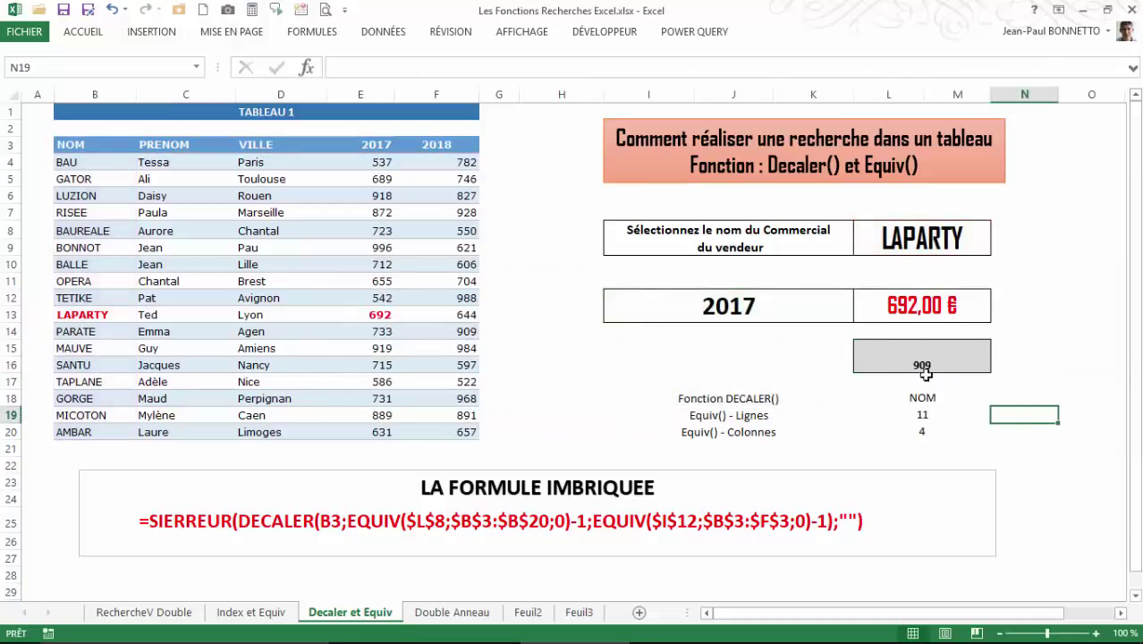
Center the content of result cell L15 vertically
{"action": "left_click", "coordinate": [925, 360]}
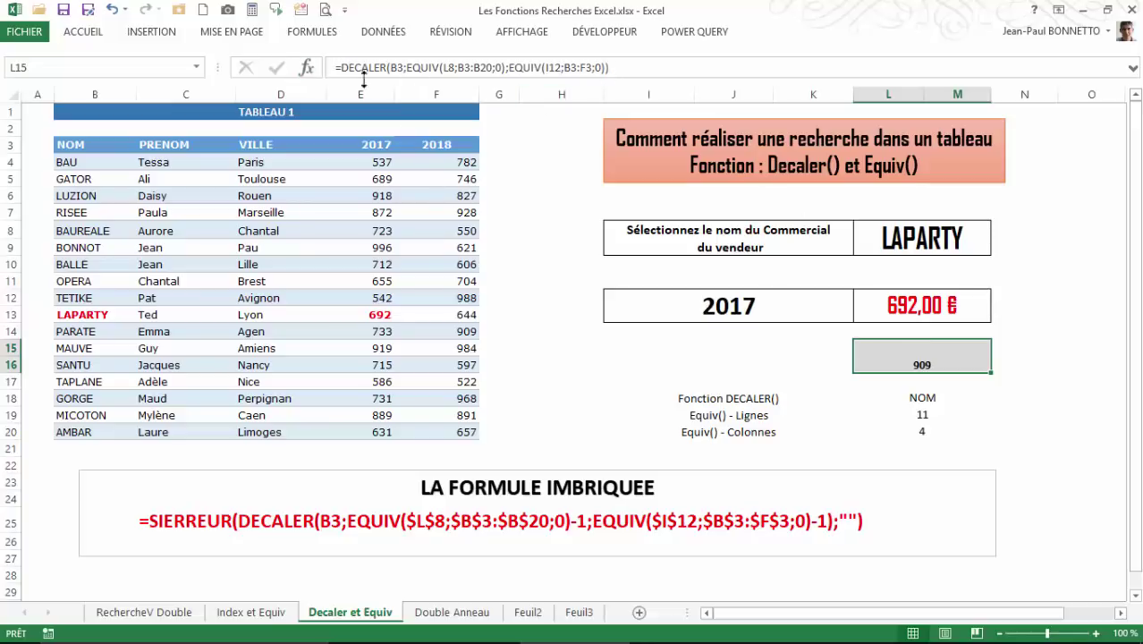
{"action": "double_click", "coordinate": [100, 35]}
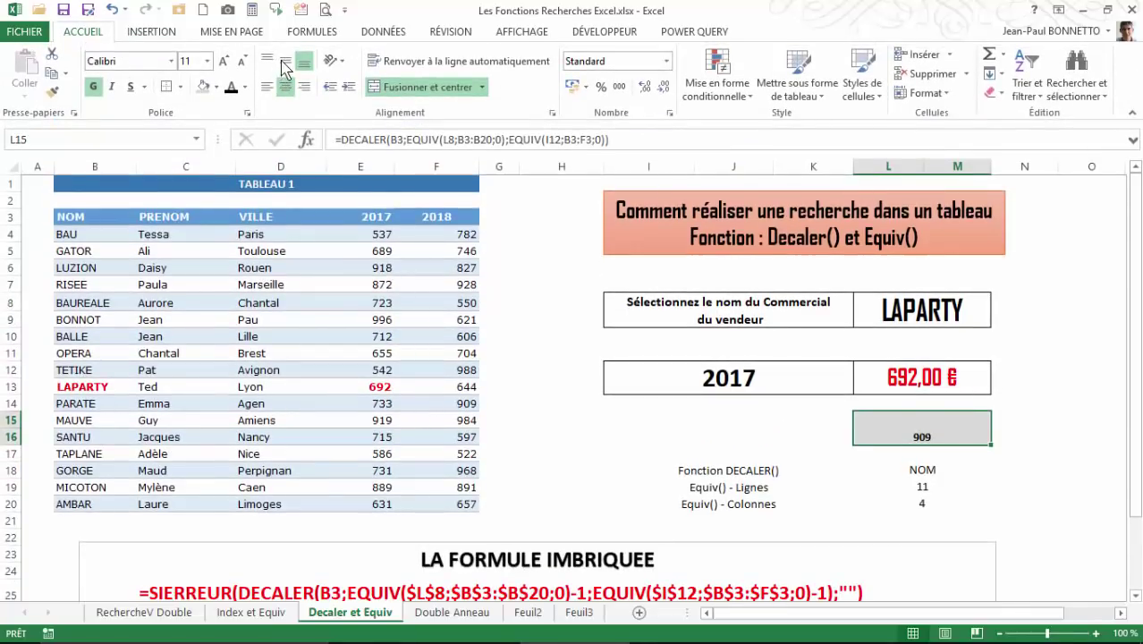
{"action": "left_click", "coordinate": [282, 62]}
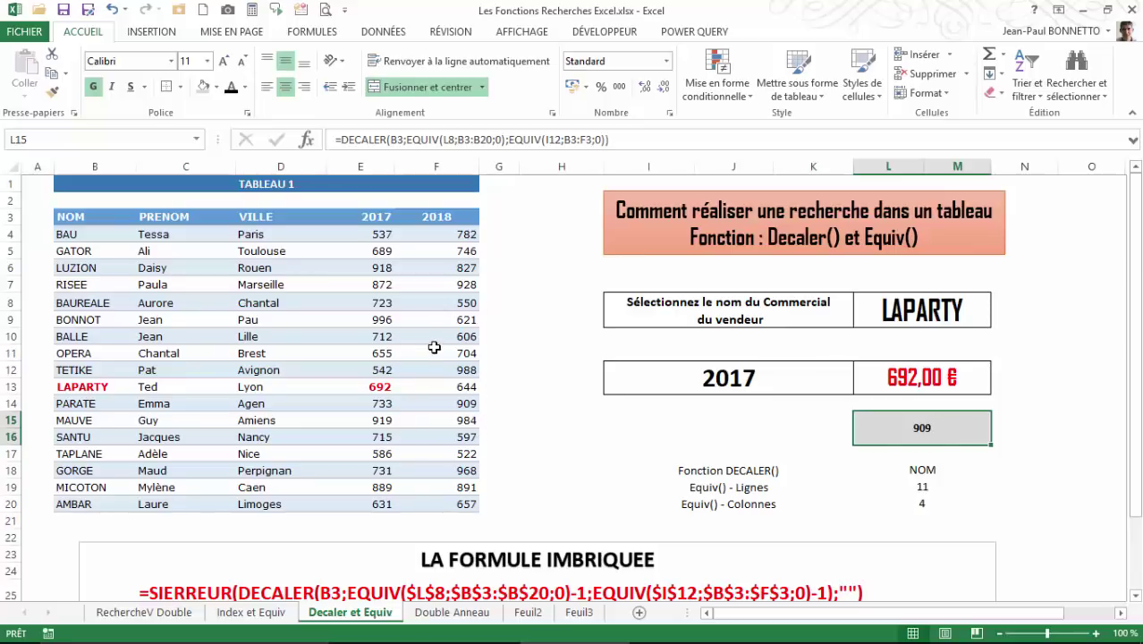
Compare the 2017 and 2018 values in rows 13 and 14 with the result in L15 to trace the offset
{"action": "left_click", "coordinate": [463, 404]}
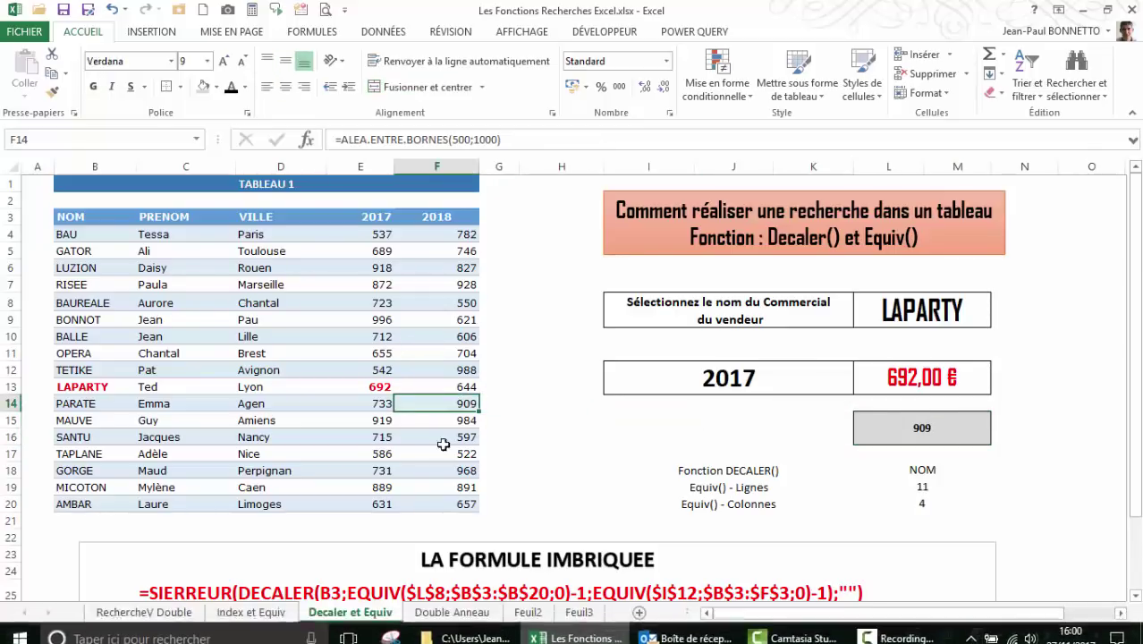
{"action": "left_click", "coordinate": [385, 403]}
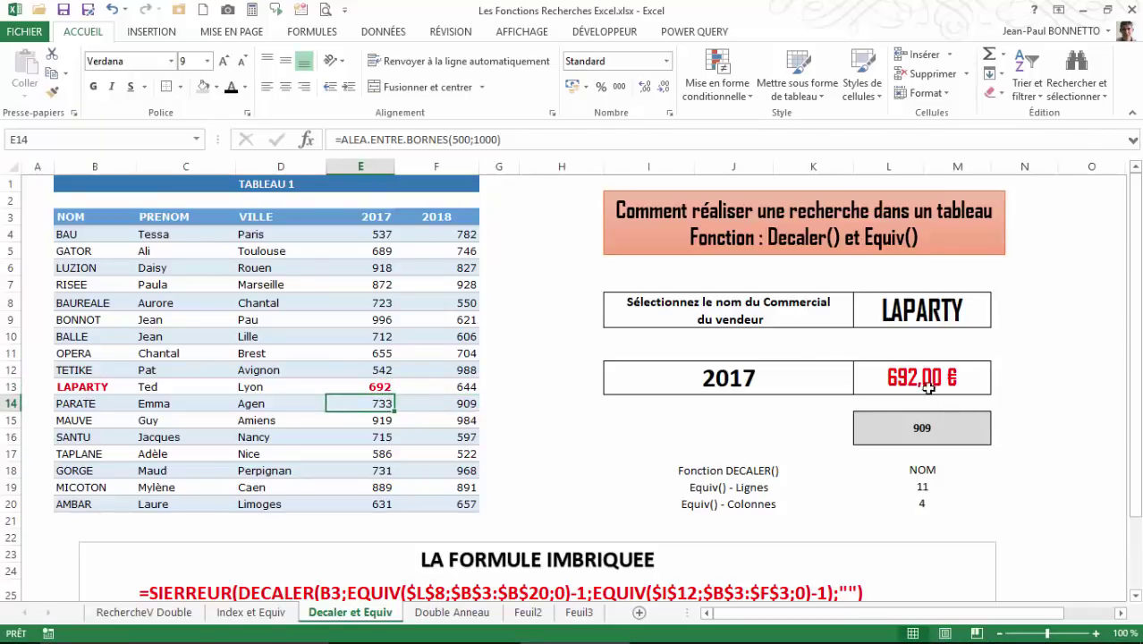
{"action": "left_click", "coordinate": [472, 403]}
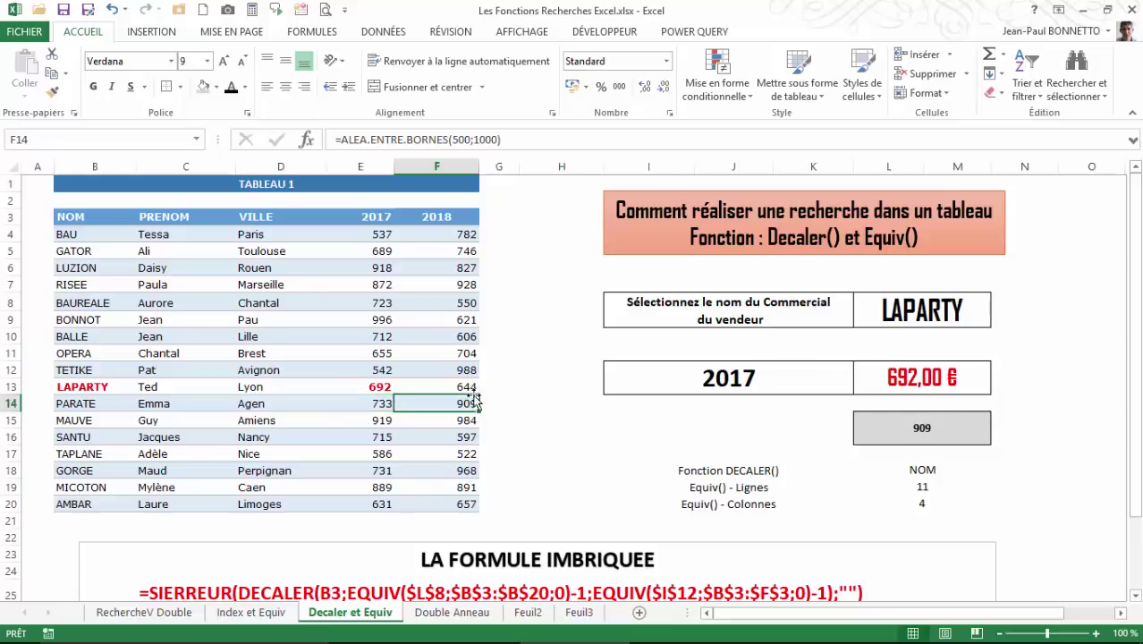
{"action": "left_click", "coordinate": [473, 386]}
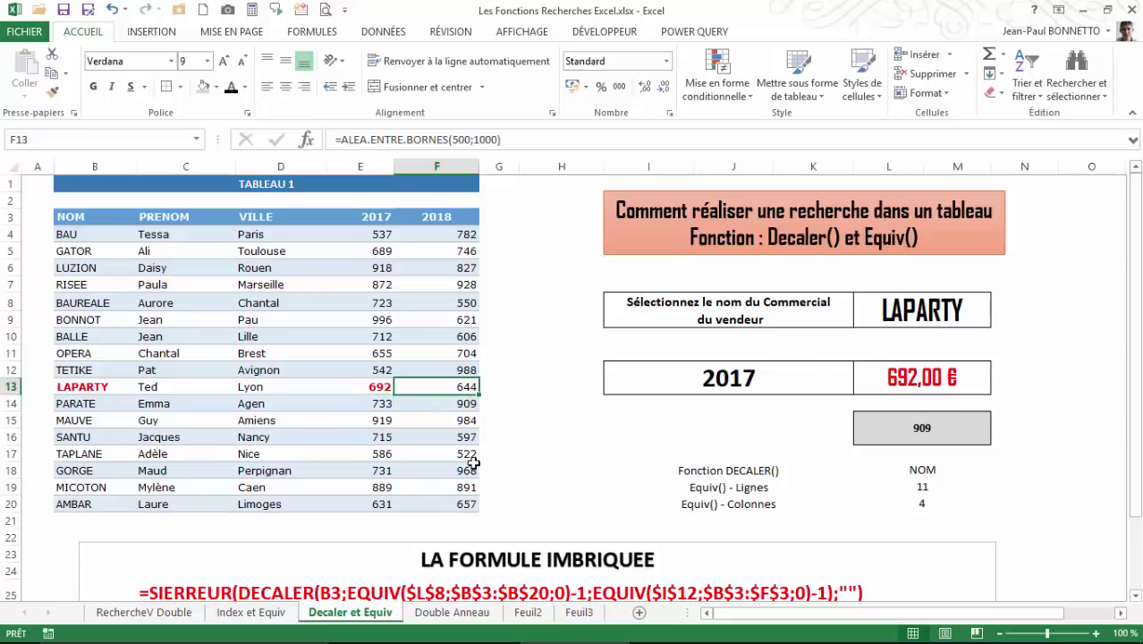
{"action": "left_click", "coordinate": [391, 407]}
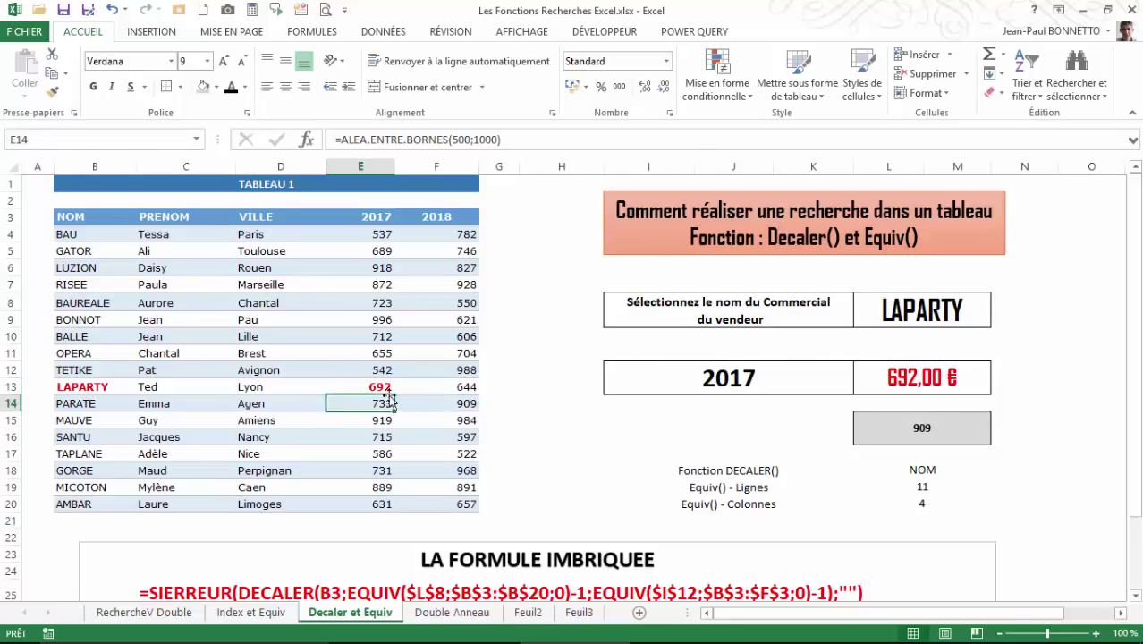
{"action": "left_click", "coordinate": [384, 390]}
{"action": "left_click", "coordinate": [385, 403]}
{"action": "left_click", "coordinate": [460, 387]}
{"action": "left_click", "coordinate": [462, 403]}
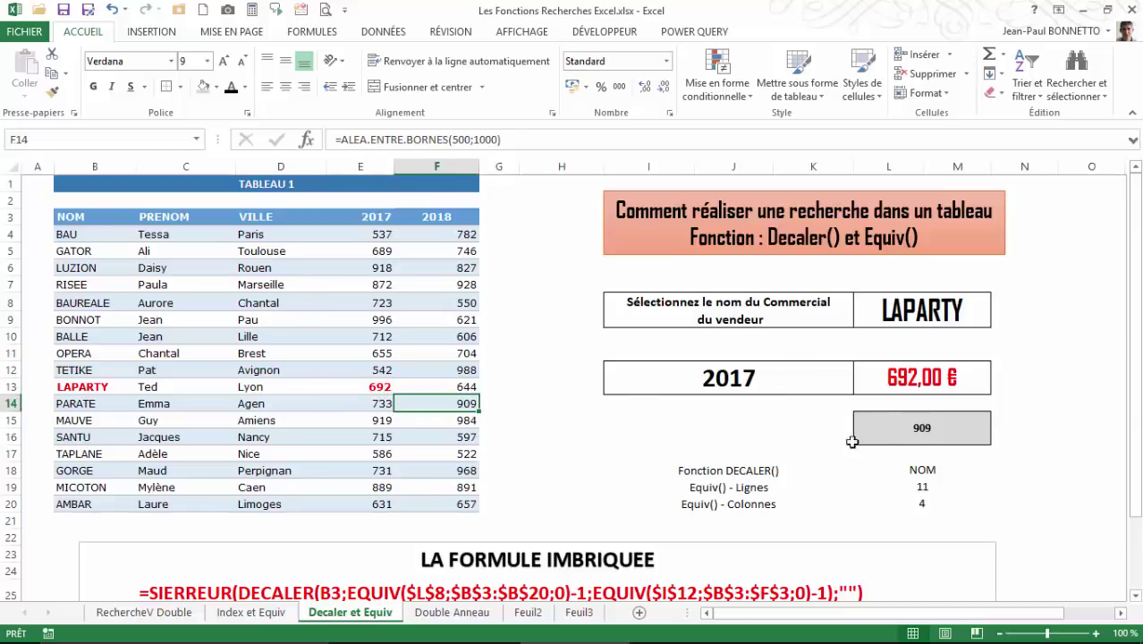
Subtract 1 from both nested EQUIV functions in L15's DECALER formula and validate it
{"action": "left_click", "coordinate": [926, 431]}
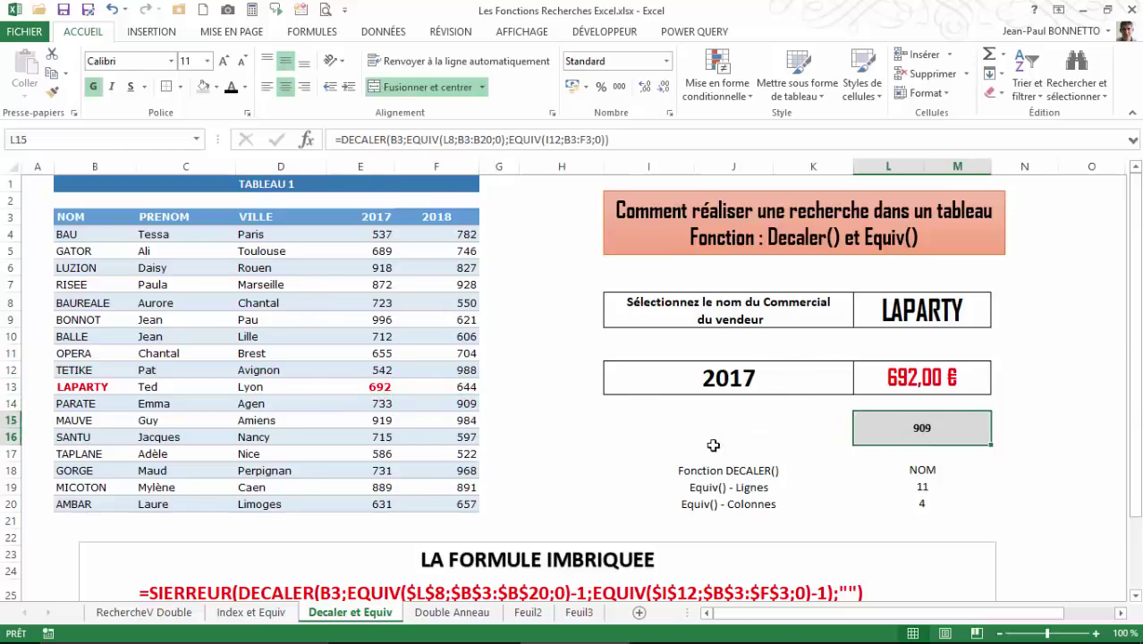
{"action": "left_click", "coordinate": [503, 140]}
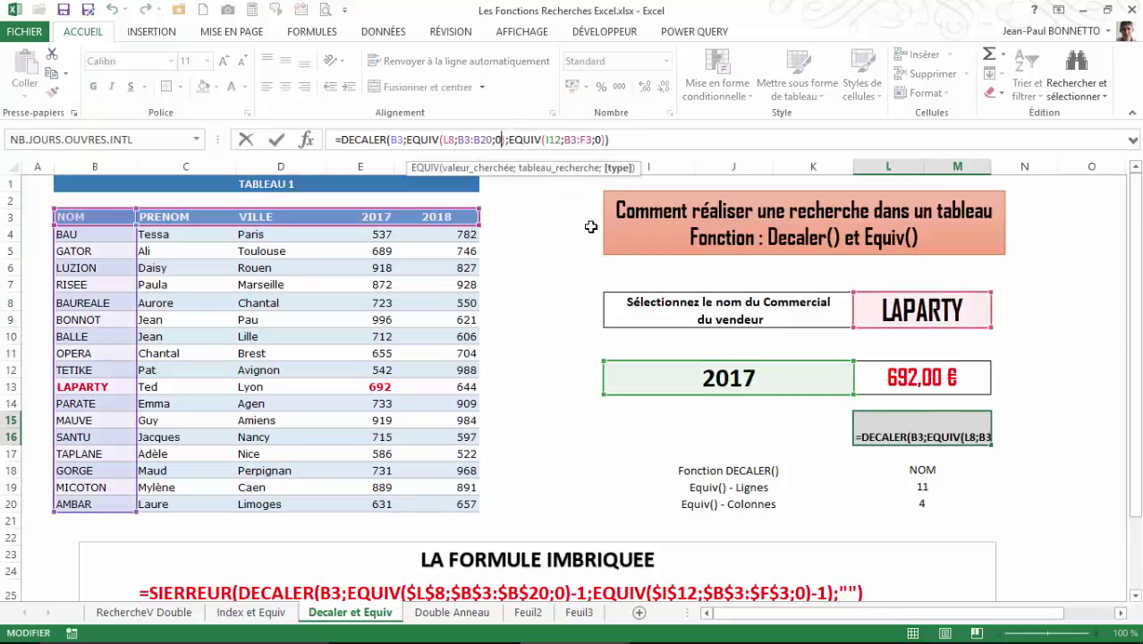
{"action": "left_click", "coordinate": [505, 140]}
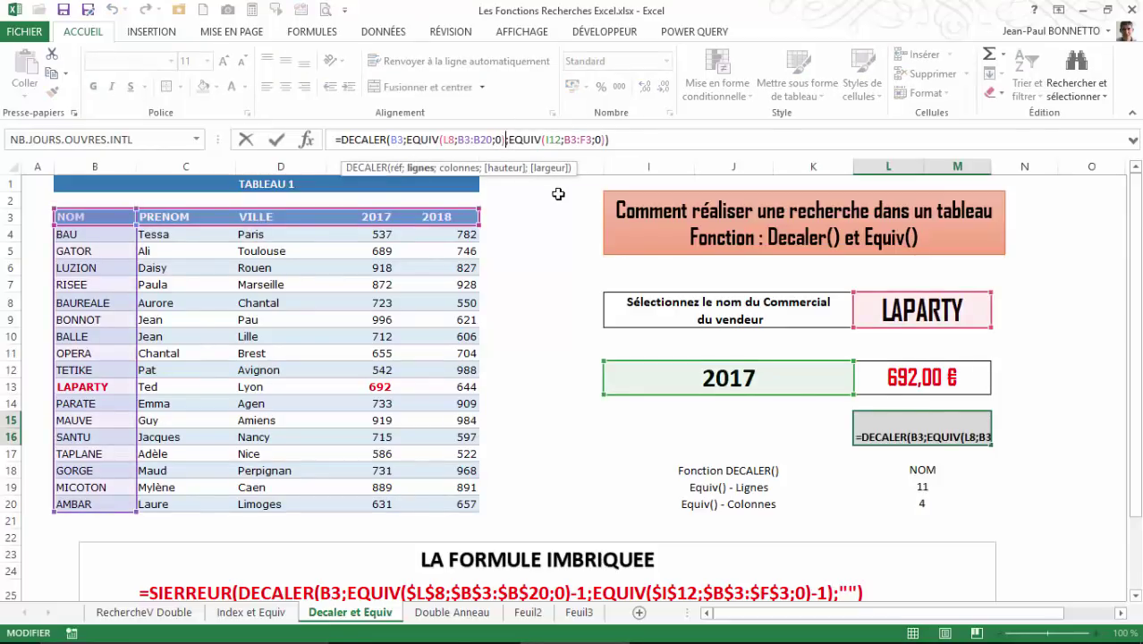
{"action": "type", "text": "-1"}
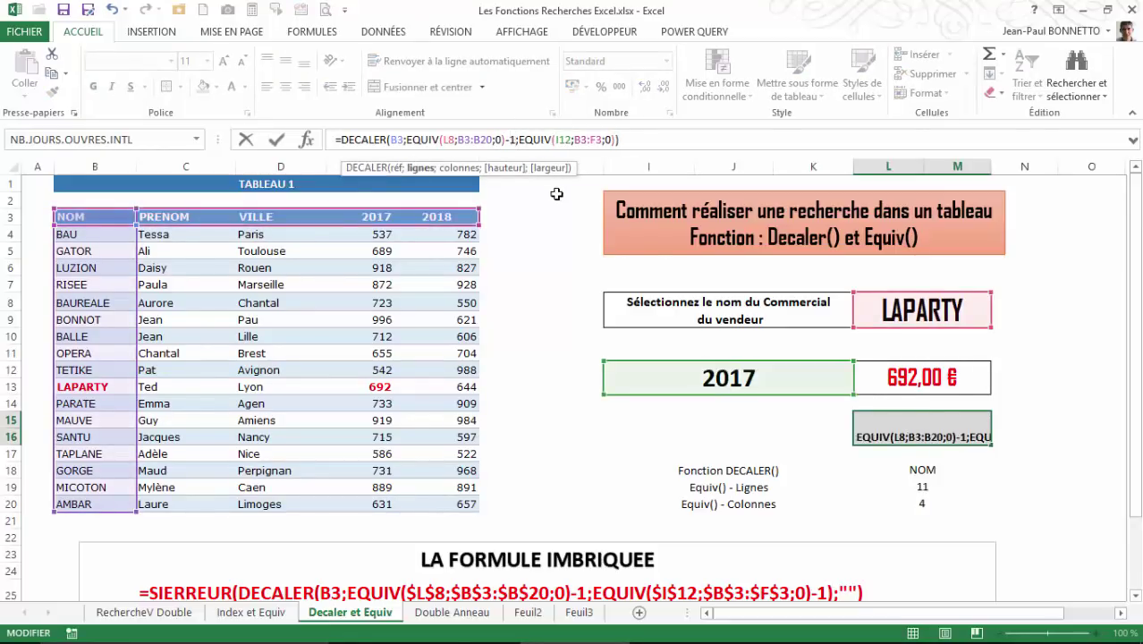
{"action": "left_click", "coordinate": [616, 140]}
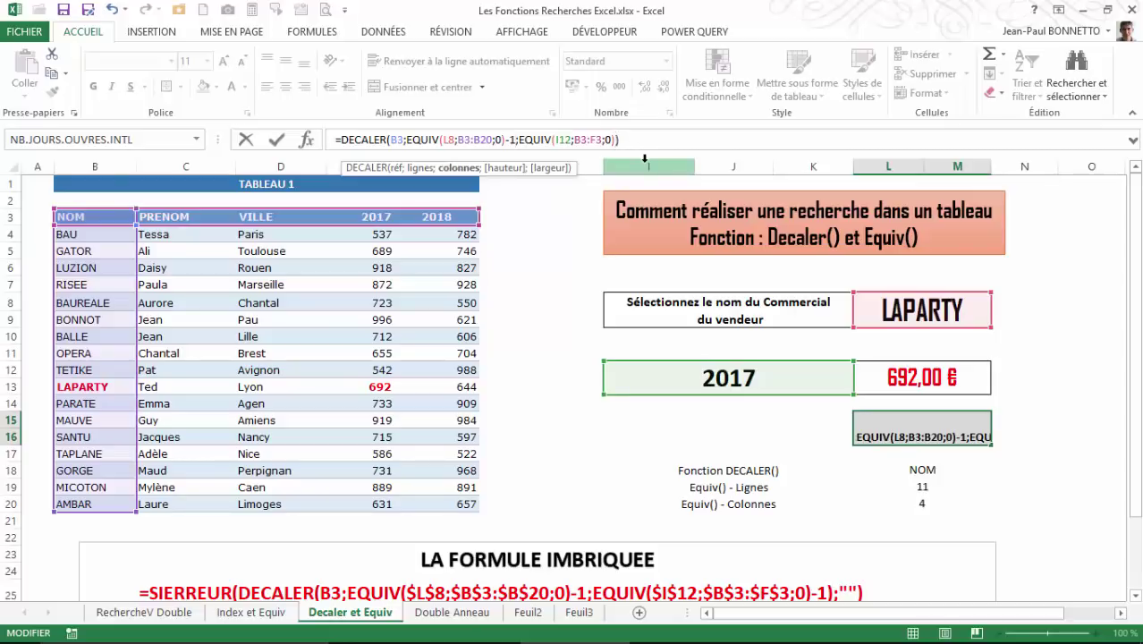
{"action": "type", "text": "-1"}
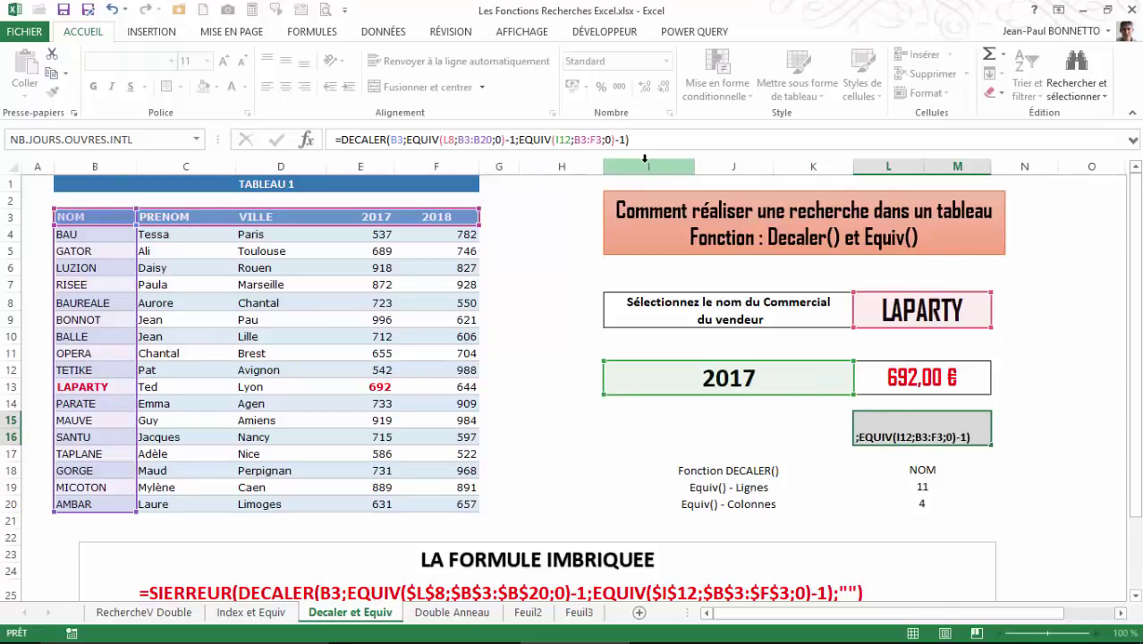
{"action": "key", "text": "Return"}
Compare the result in L15 with the selected salesperson's 2017 value in E13
{"action": "left_click", "coordinate": [904, 423]}
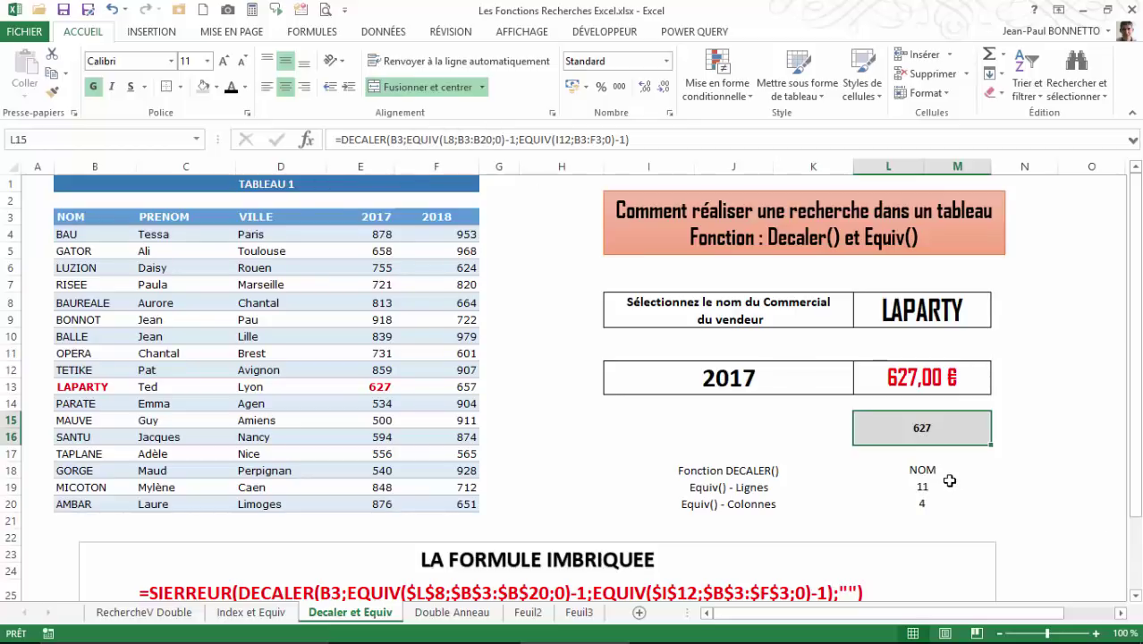
{"action": "left_click", "coordinate": [814, 386]}
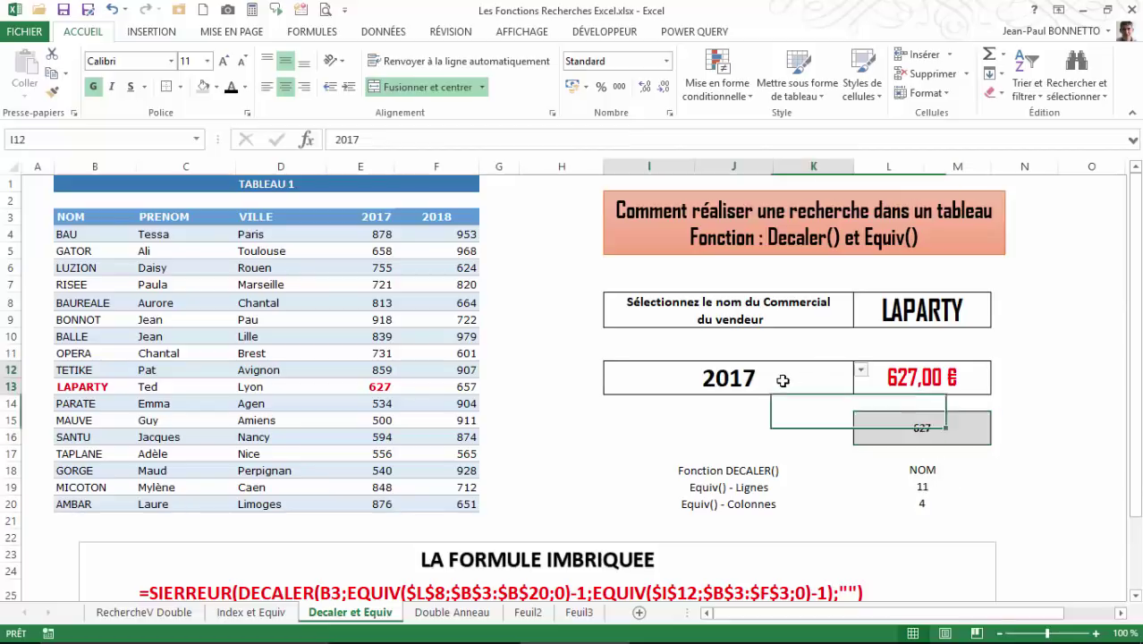
{"action": "left_click", "coordinate": [380, 386]}
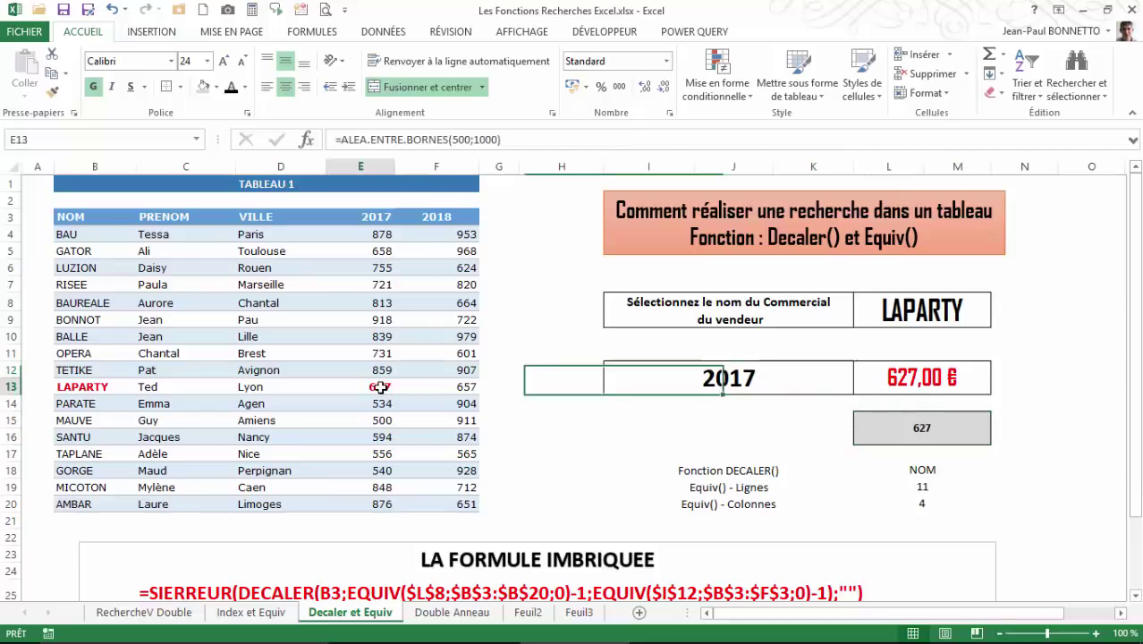
Choose the salesperson of table row 18 in L8 and compare E18 with the results in L15 and L12
{"action": "left_click", "coordinate": [928, 324]}
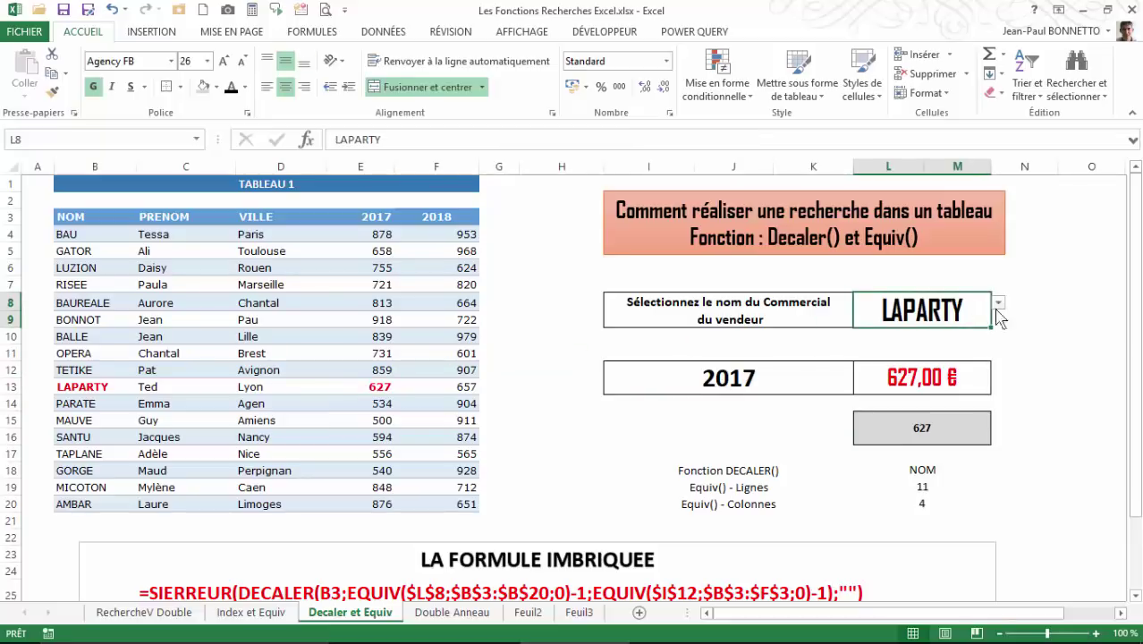
{"action": "left_click", "coordinate": [998, 304]}
{"action": "left_click", "coordinate": [935, 373]}
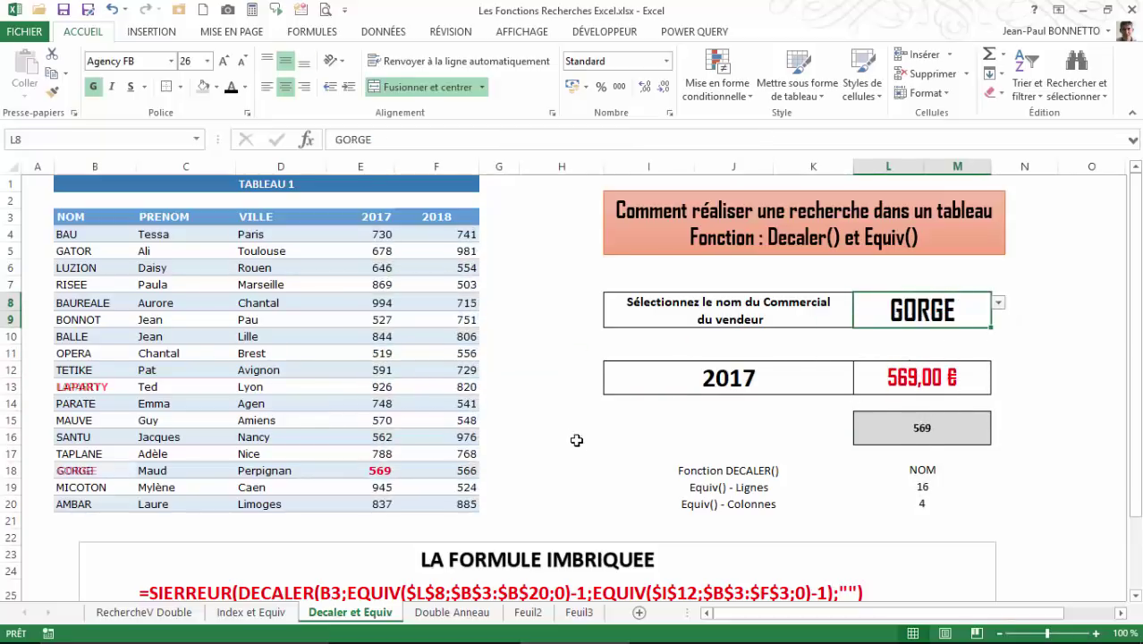
{"action": "left_click", "coordinate": [72, 472]}
{"action": "left_click", "coordinate": [377, 471]}
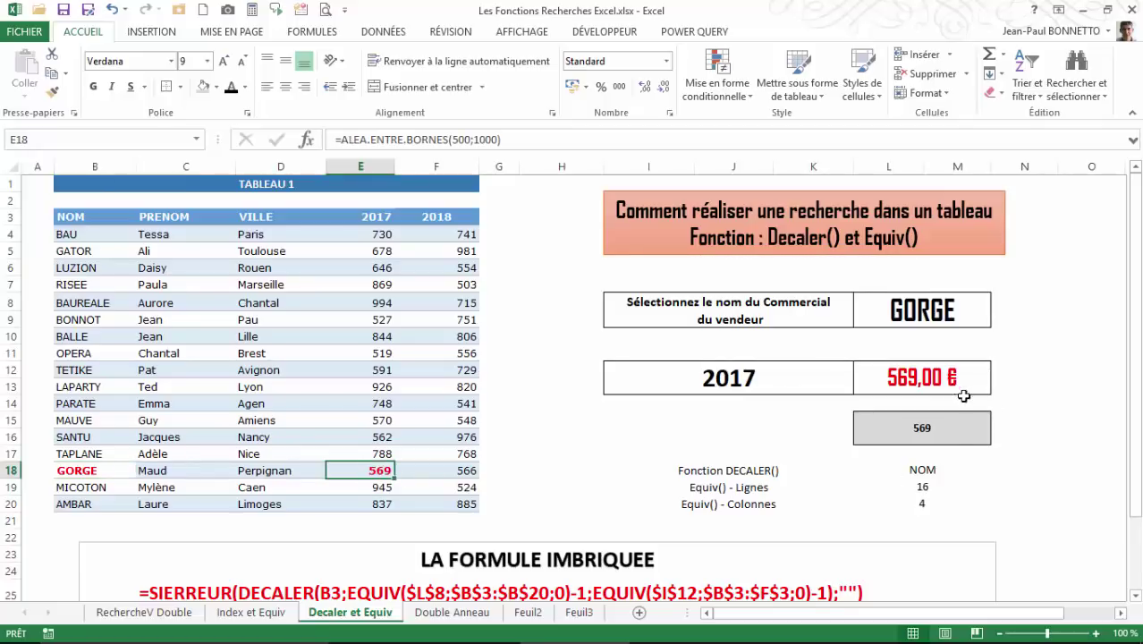
{"action": "left_click", "coordinate": [925, 430]}
{"action": "left_click", "coordinate": [921, 378]}
Set the lookup year in I12 to 2018 and inspect the result cells
{"action": "left_click", "coordinate": [801, 376]}
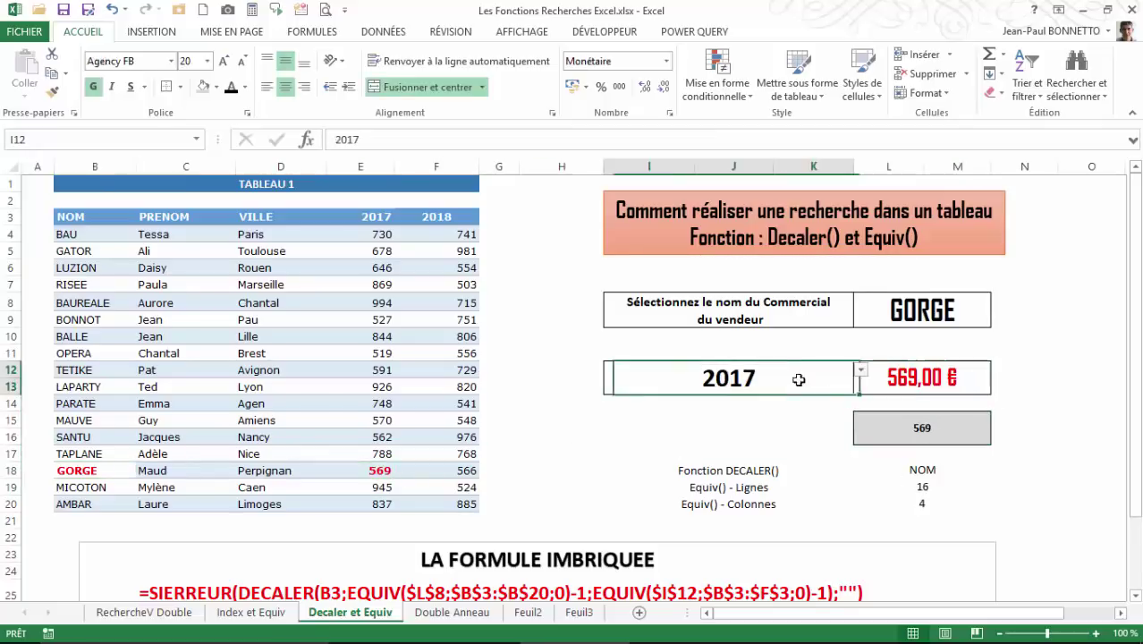
{"action": "left_click", "coordinate": [860, 370]}
{"action": "left_click", "coordinate": [631, 404]}
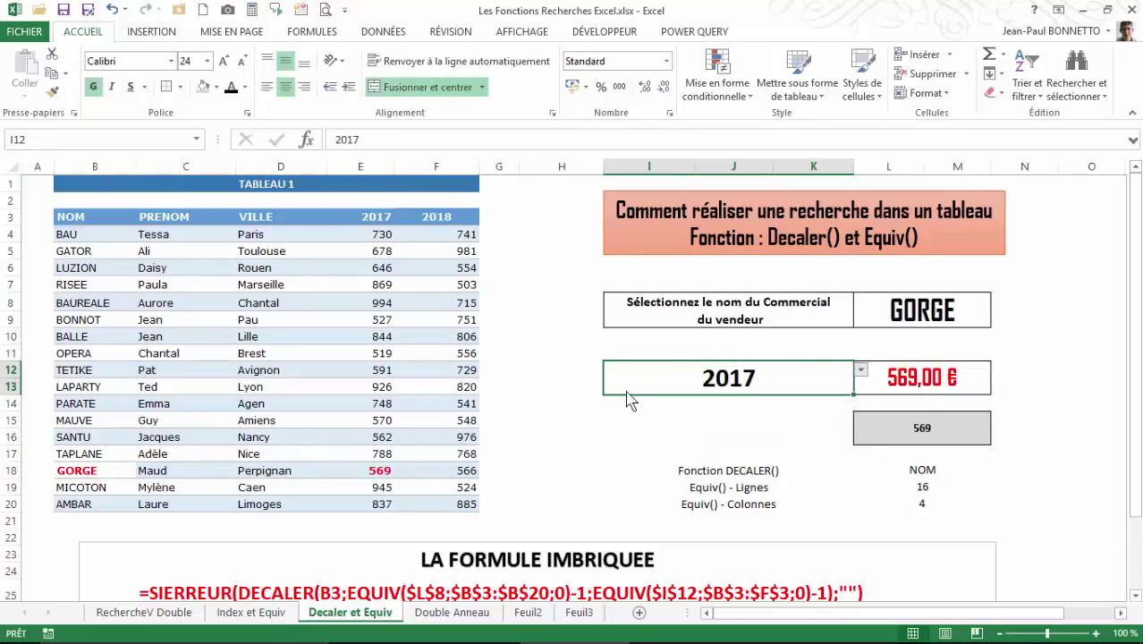
{"action": "left_click", "coordinate": [917, 389]}
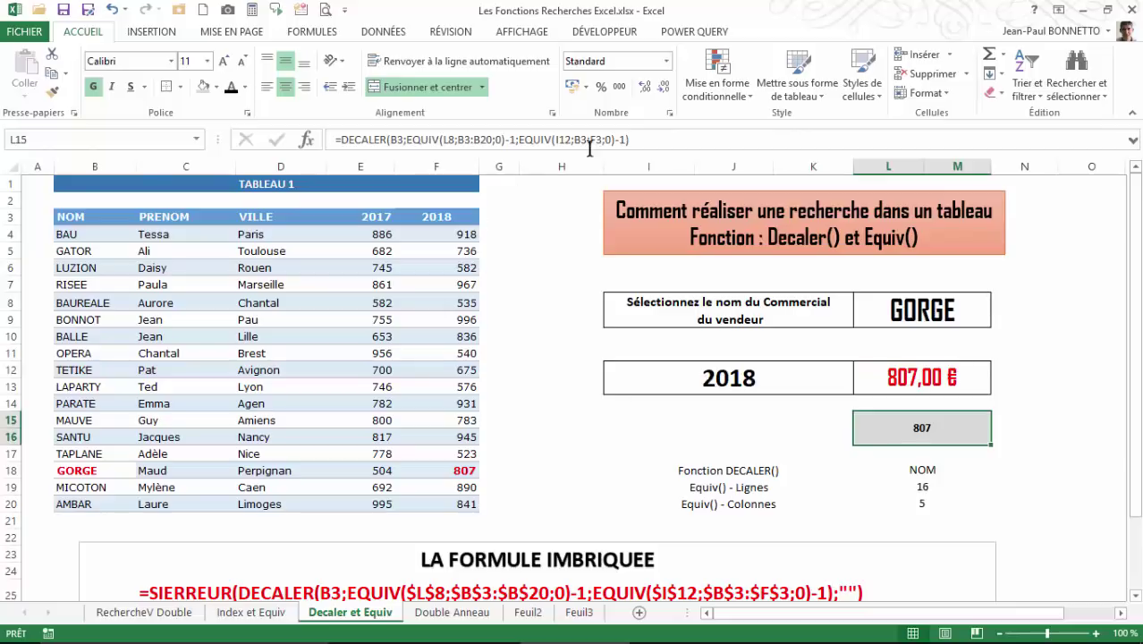
Choose the salesperson of table row 5 in L8 and compare the results in L15 and L12
{"action": "left_click", "coordinate": [946, 310]}
{"action": "left_click", "coordinate": [998, 303]}
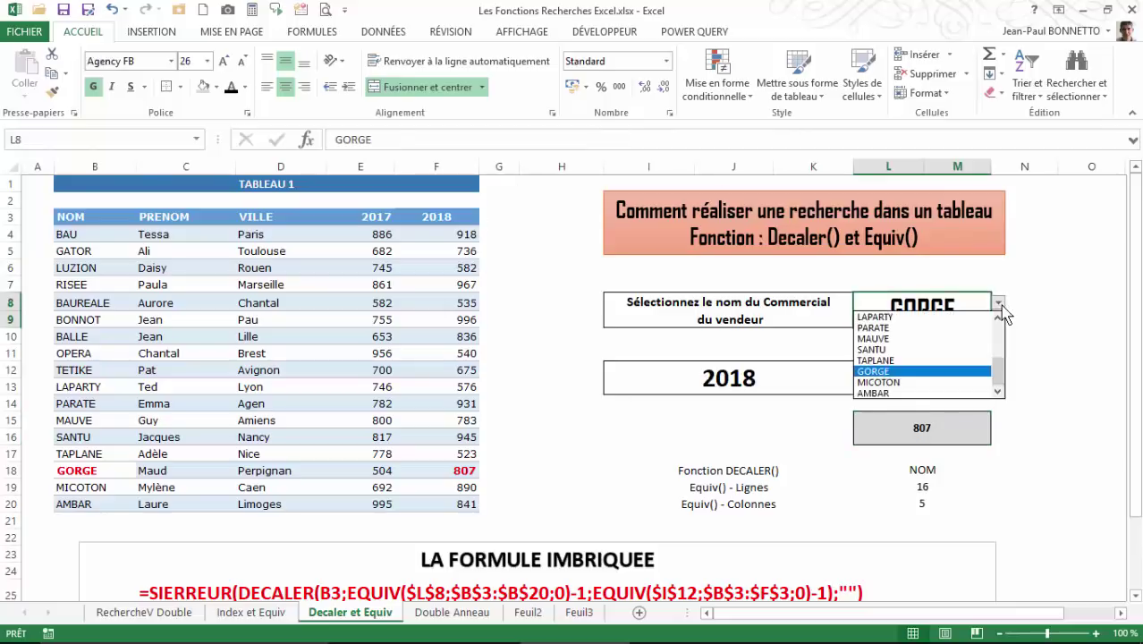
{"action": "left_click_drag", "start_coordinate": [995, 360], "coordinate": [996, 322]}
{"action": "left_click", "coordinate": [894, 327]}
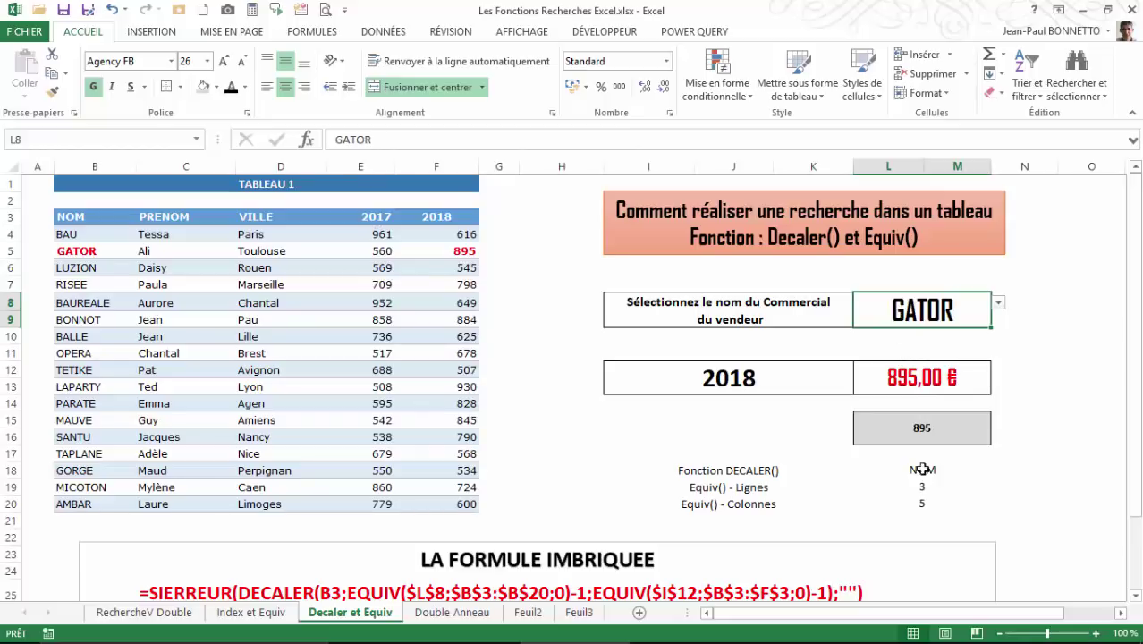
{"action": "left_click", "coordinate": [922, 430]}
{"action": "left_click", "coordinate": [921, 376]}
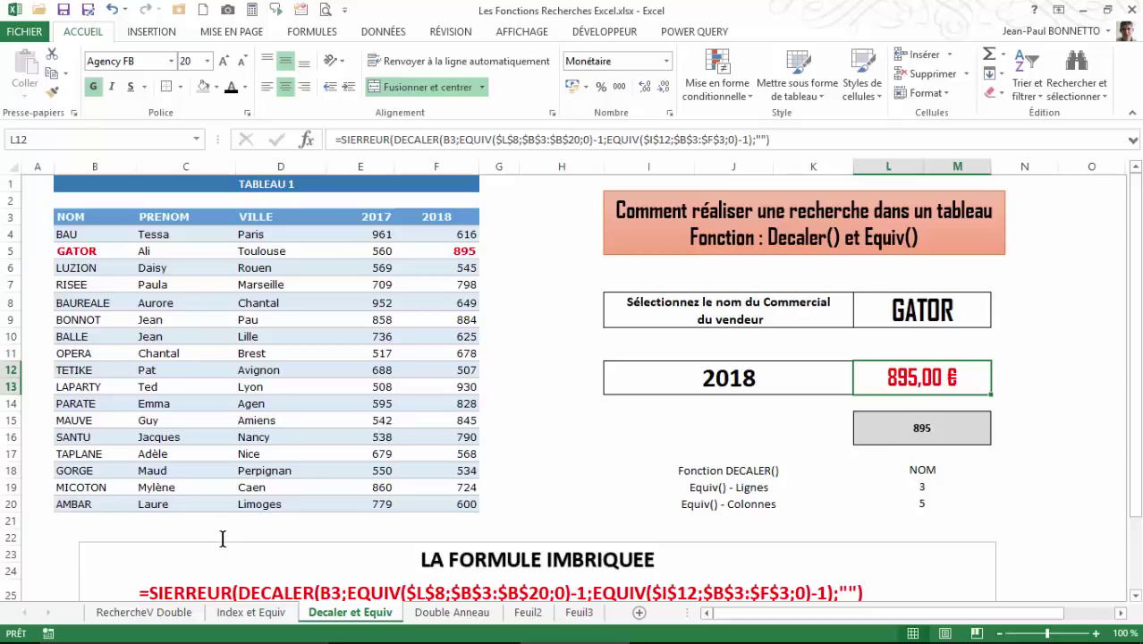
Collapse the ribbon and choose the salesperson of table row 11 in L8
{"action": "left_click", "coordinate": [151, 33]}
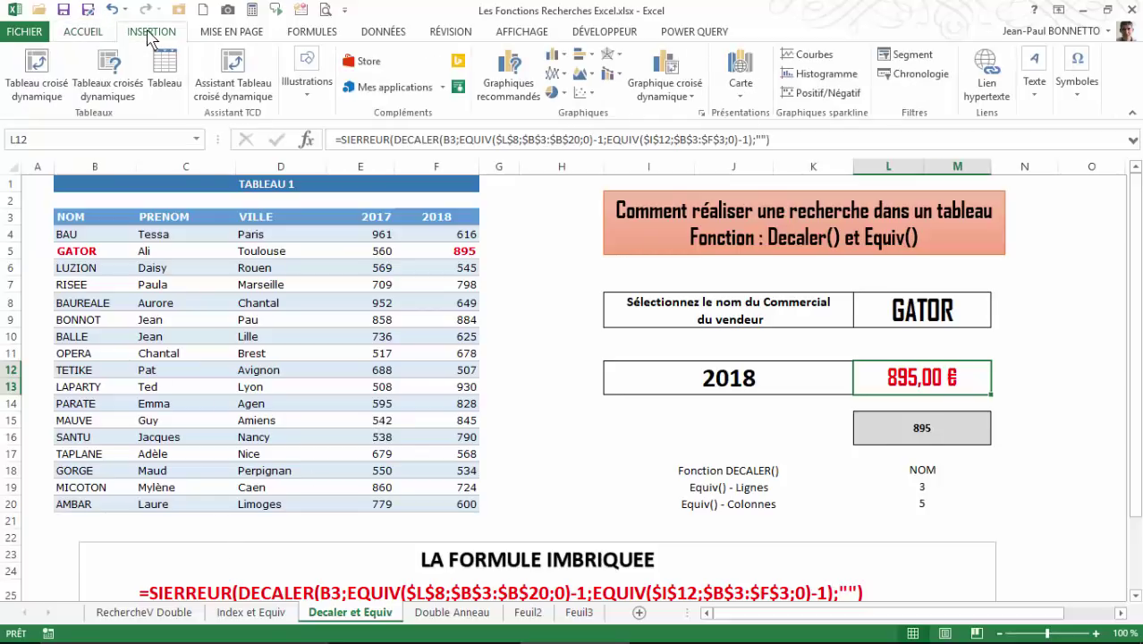
{"action": "double_click", "coordinate": [149, 34]}
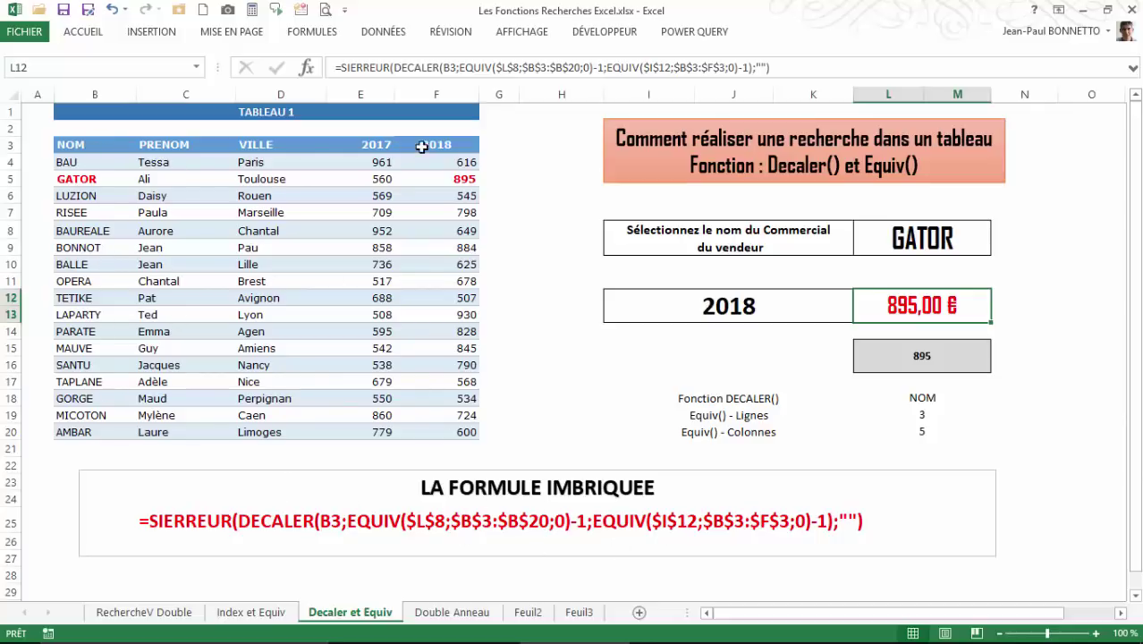
{"action": "left_click", "coordinate": [895, 238]}
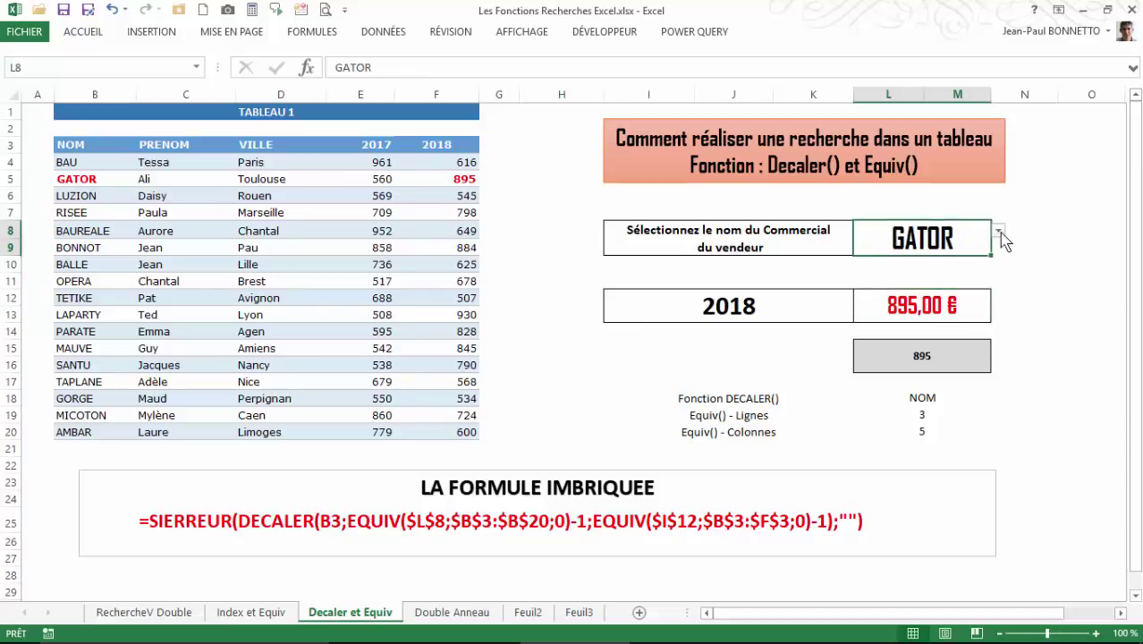
{"action": "left_click", "coordinate": [998, 231]}
{"action": "left_click", "coordinate": [883, 313]}
Set the lookup year in I12 to 2017 and select result cell L12 to view its nested formula
{"action": "left_click", "coordinate": [760, 313]}
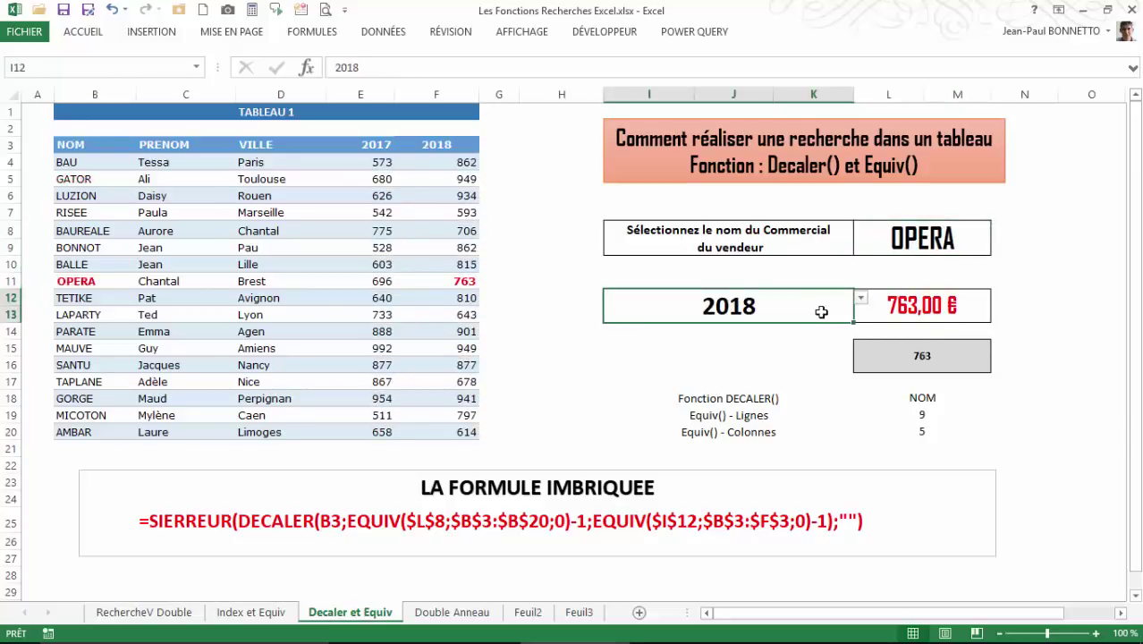
{"action": "left_click", "coordinate": [860, 297]}
{"action": "left_click", "coordinate": [690, 312]}
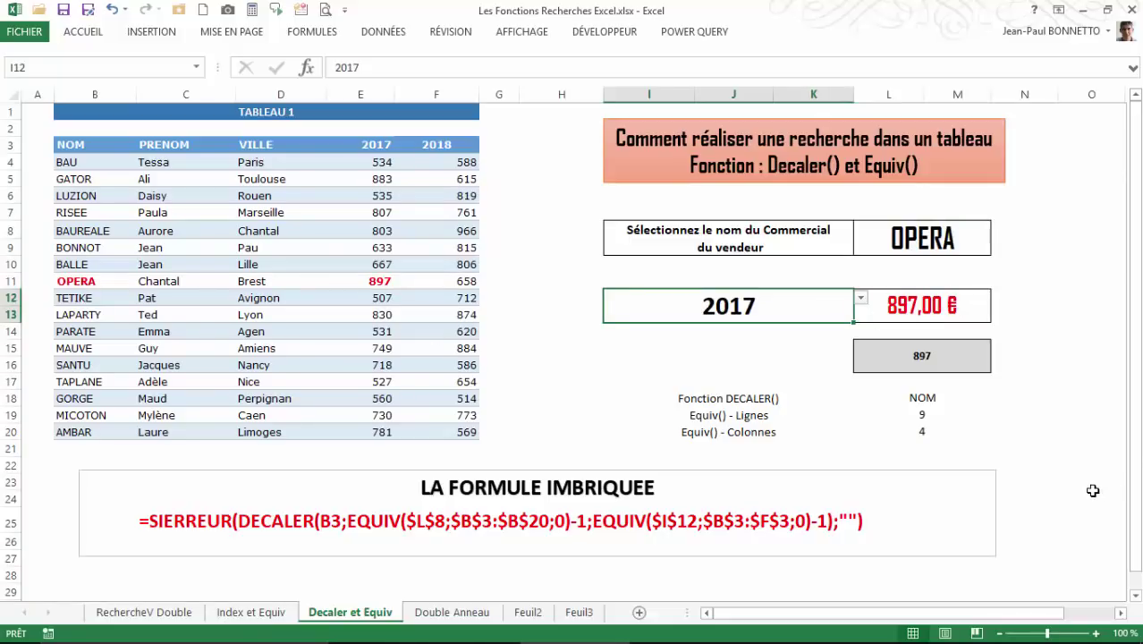
{"action": "left_click", "coordinate": [937, 305]}
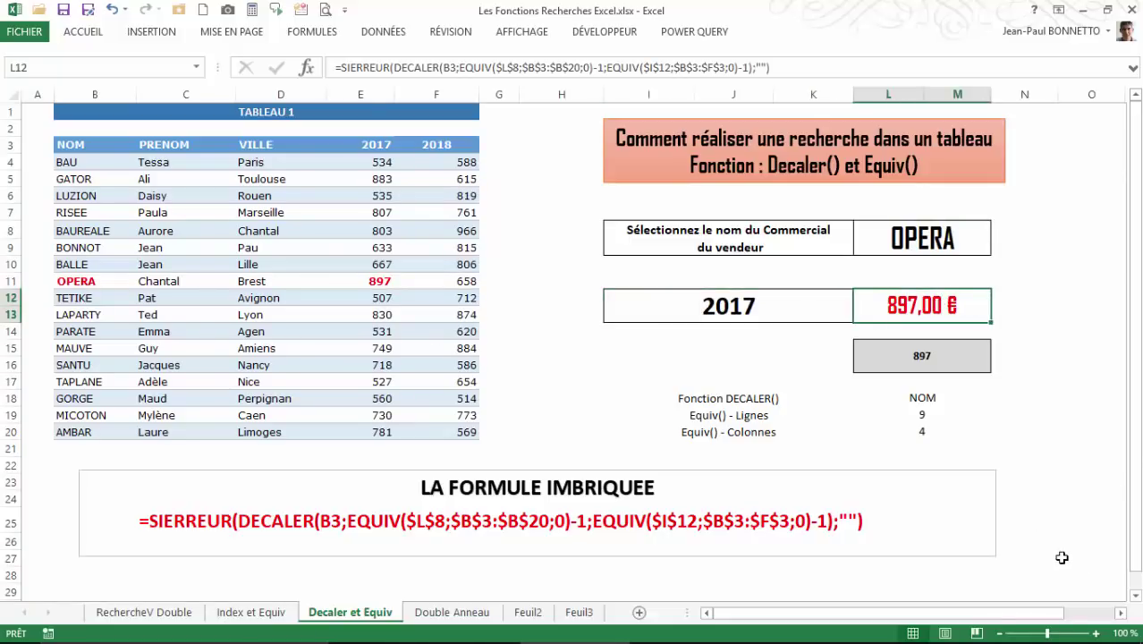